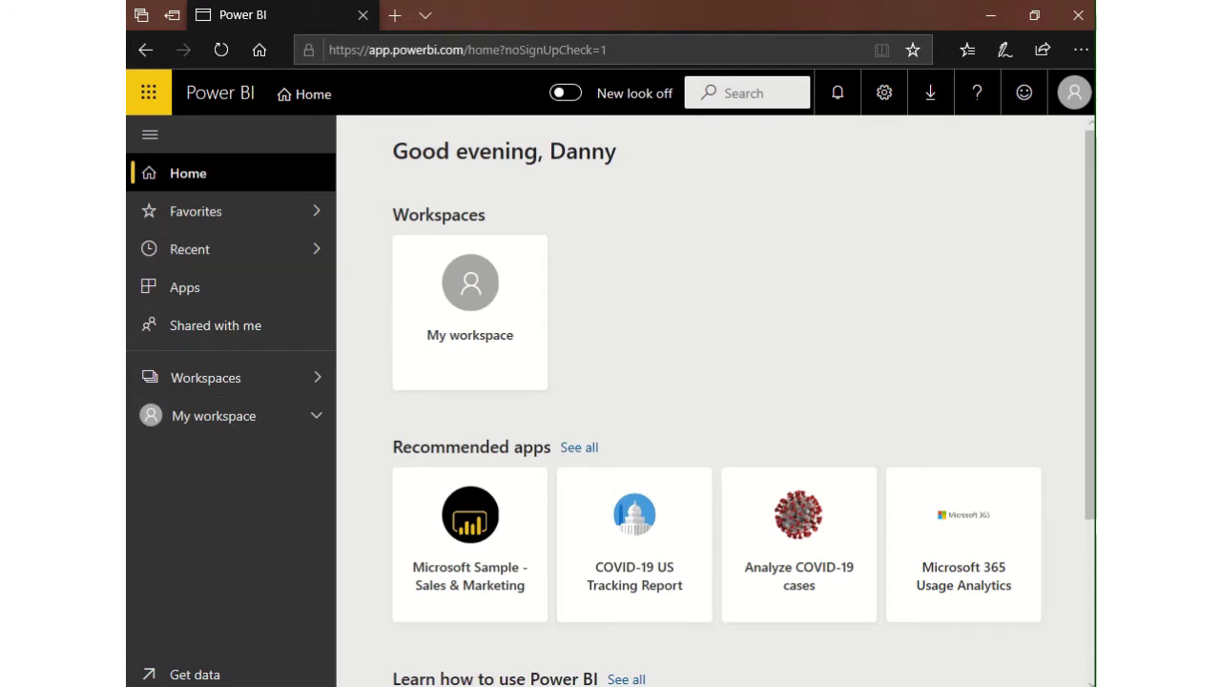
left_click(189, 676)
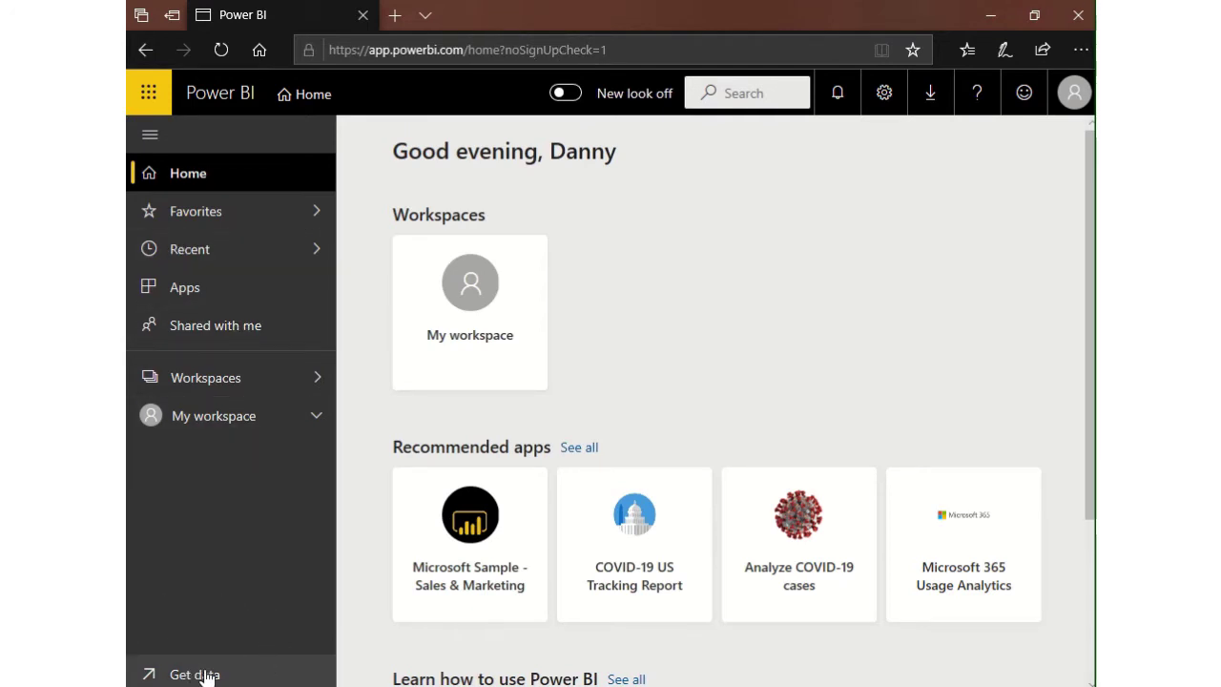
key("ctrl")
key("ctrl")
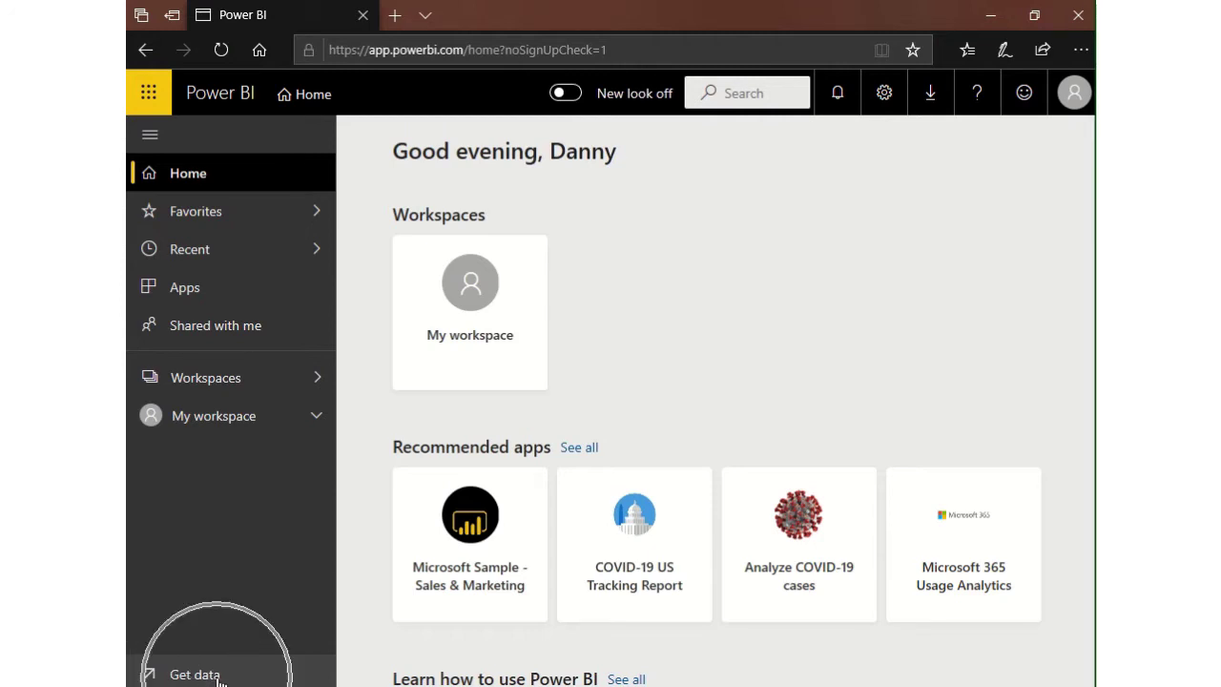
key("ctrl")
key("ctrl")
key("ctrl")
key("ctrl")
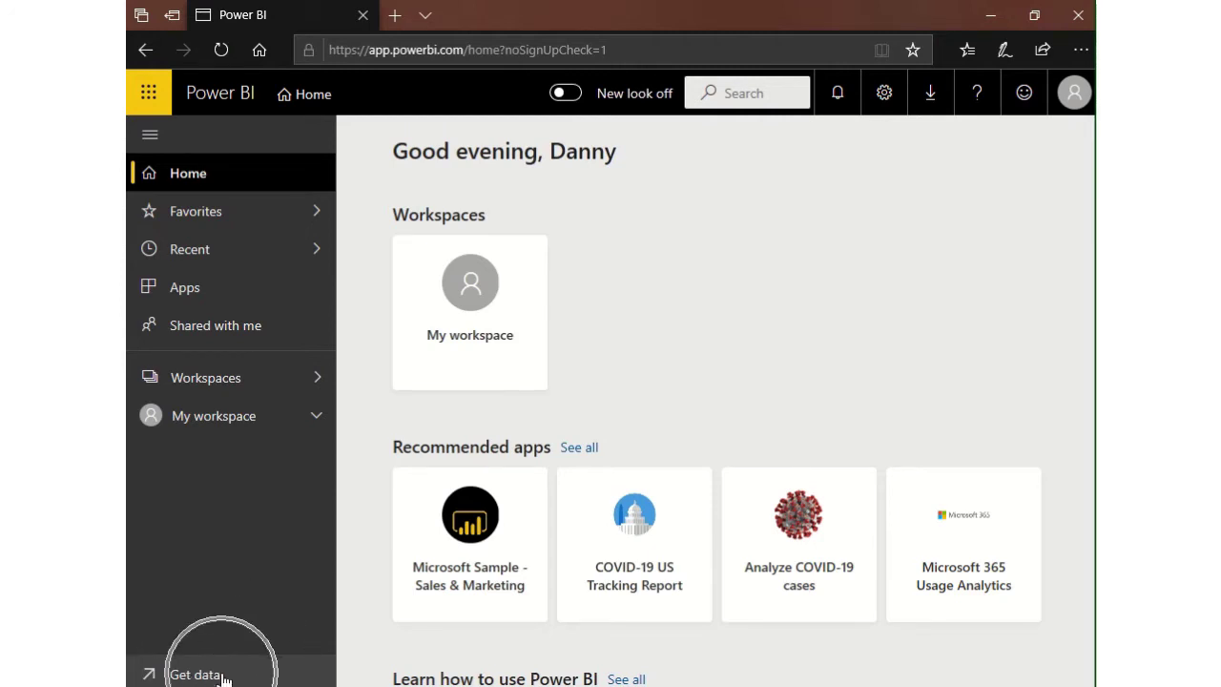
key("ctrl")
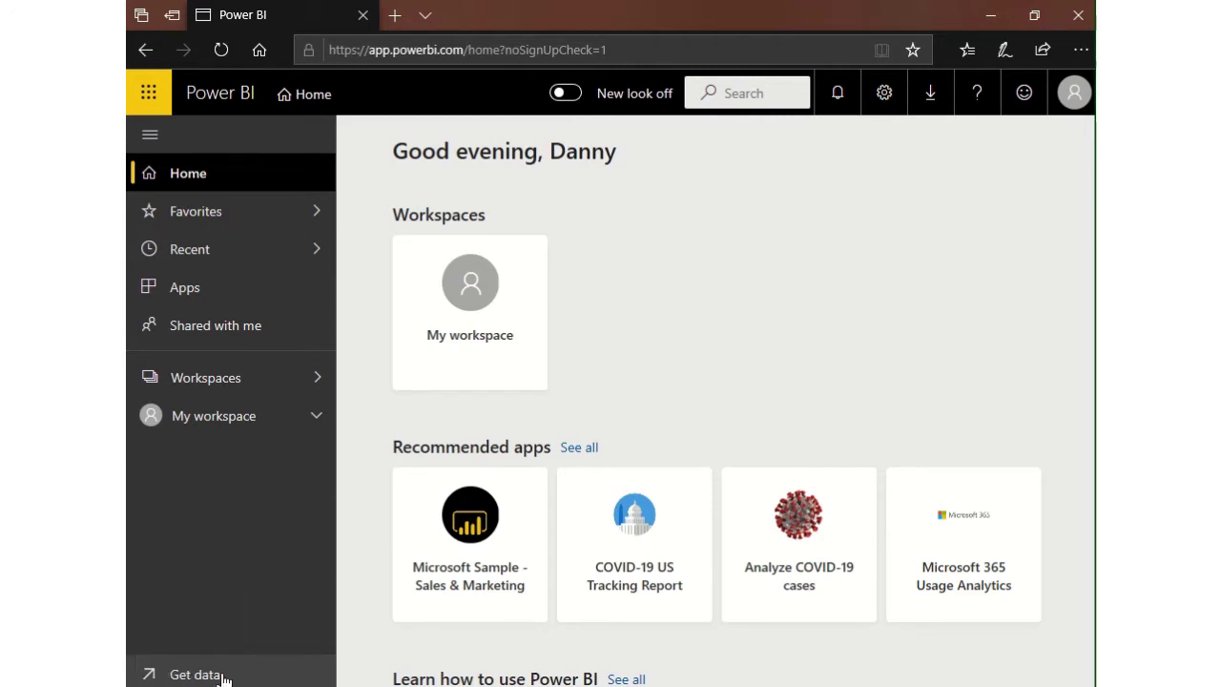
key("ctrl")
key("ctrl")
key("ctrl")
key("ctrl")
key("ctrl")
key("ctrl")
key("ctrl")
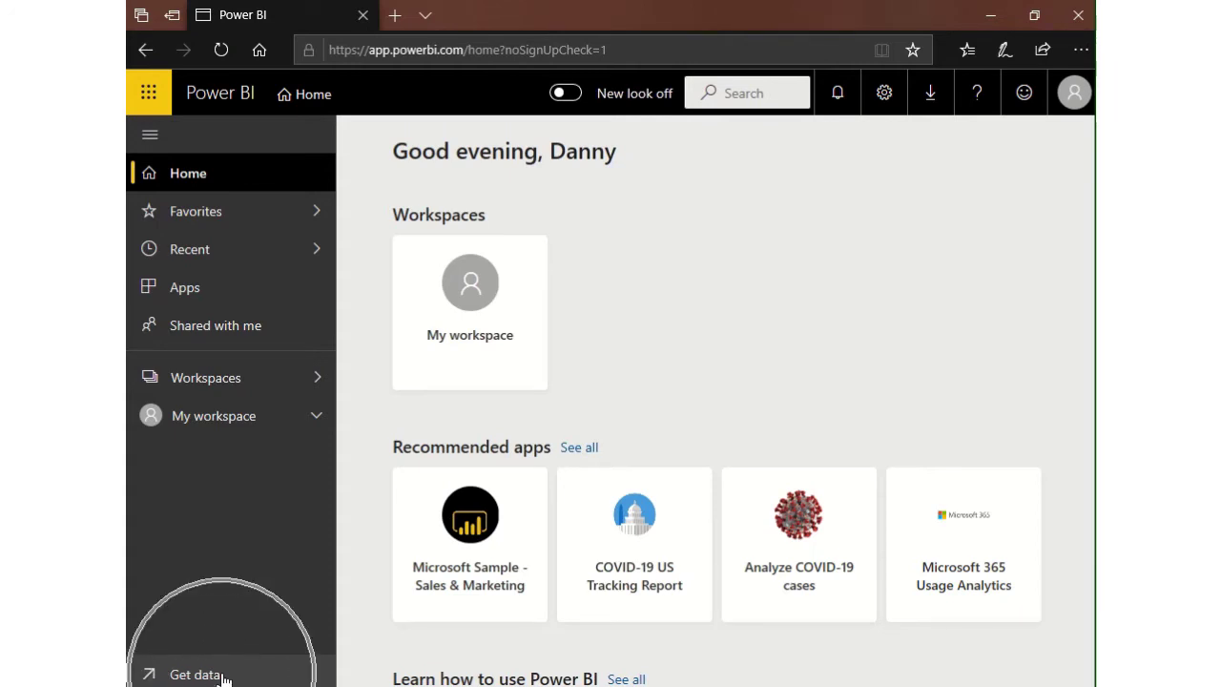
key("ctrl")
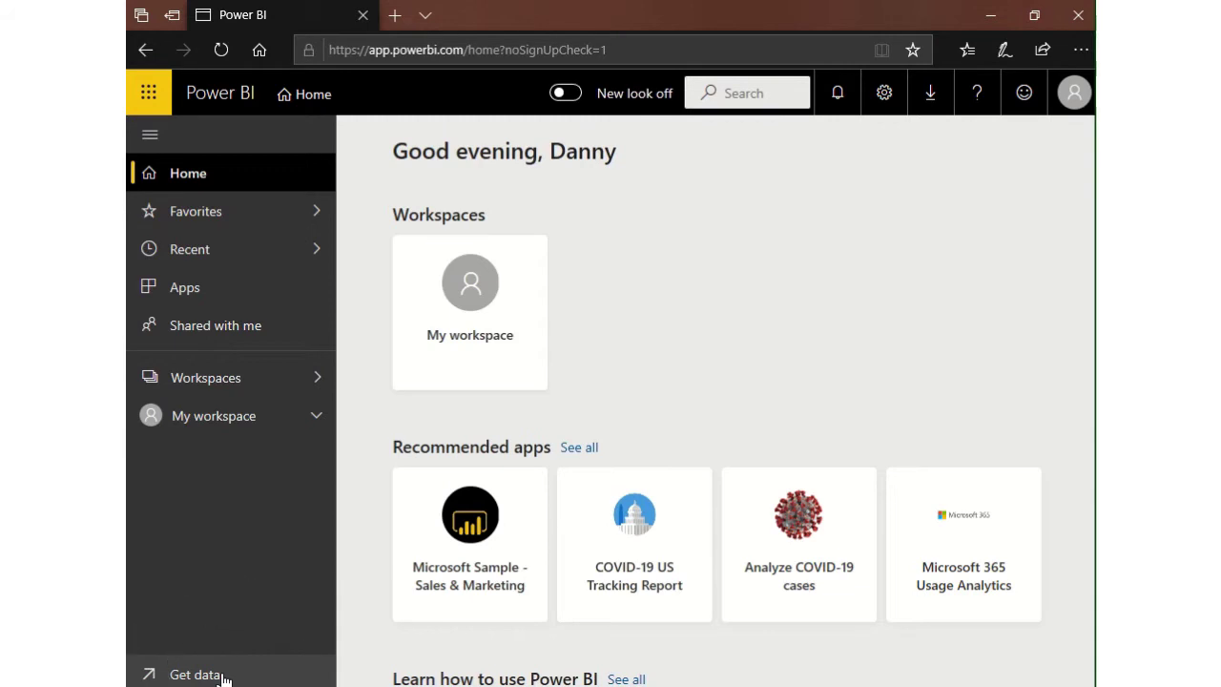
key("ctrl")
Open the gallery of sample content among the options for getting data.
left_click(220, 676)
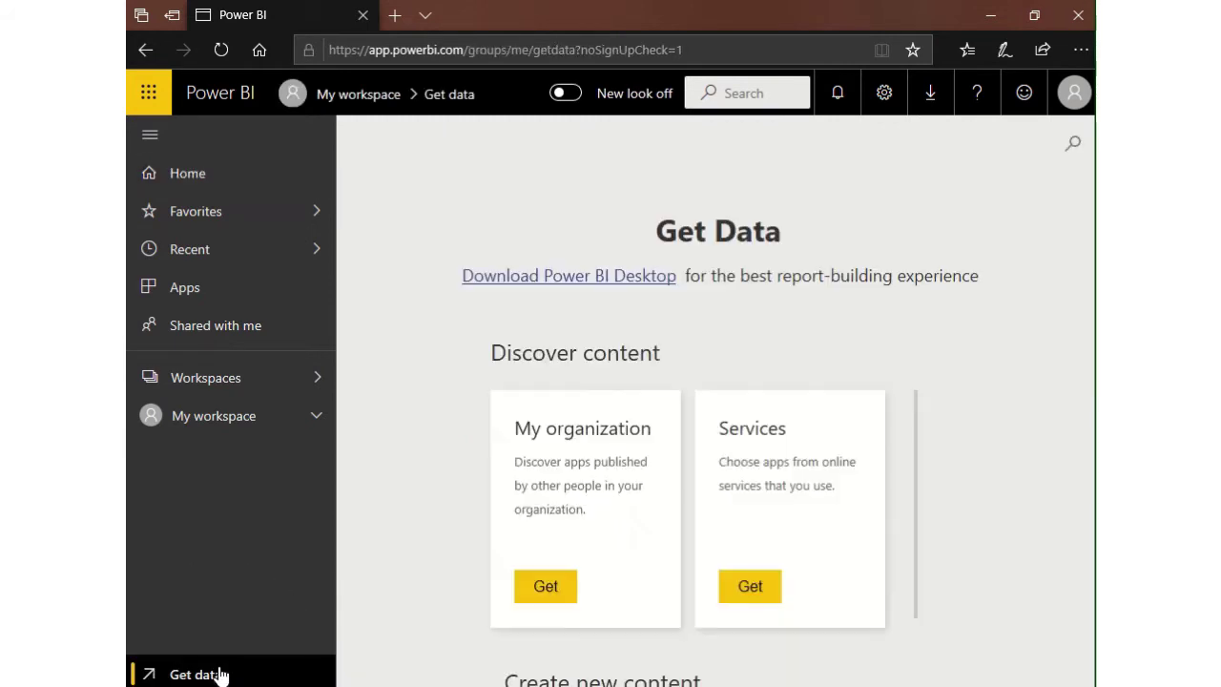
scroll(703, 481, "down", 5)
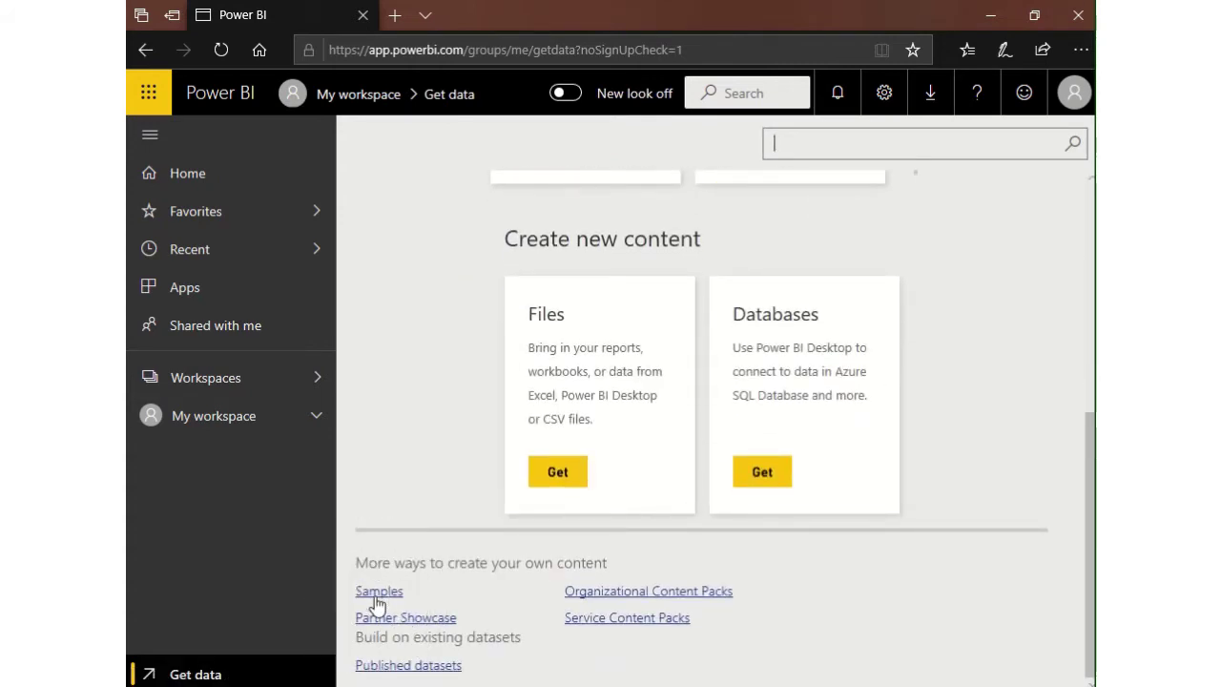
left_click(379, 592)
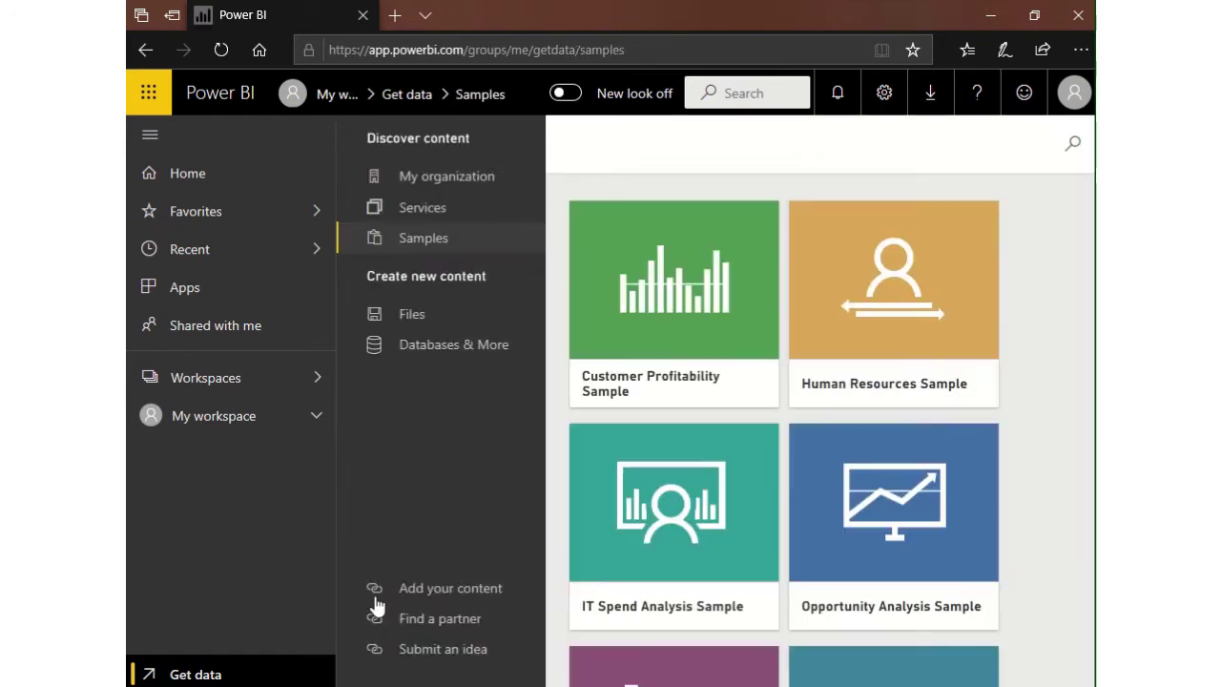
Find the Retail Analysis Sample in the sample gallery and connect to it.
scroll(873, 461, "down", 4)
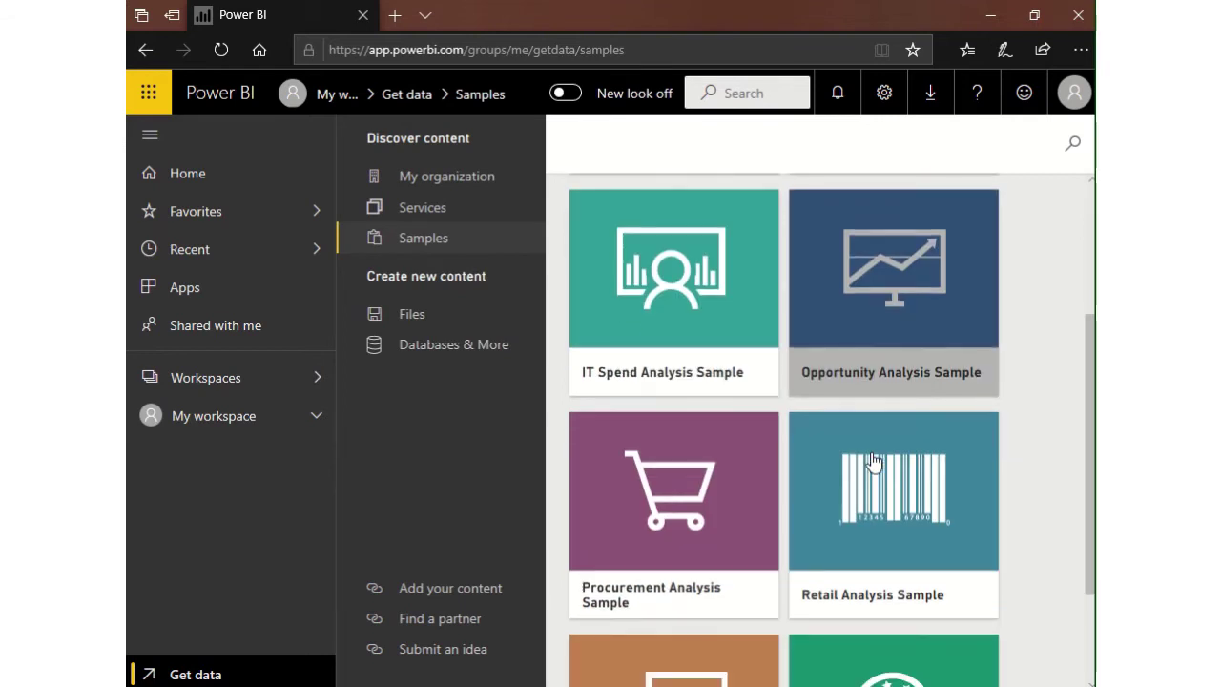
scroll(873, 461, "up", 4)
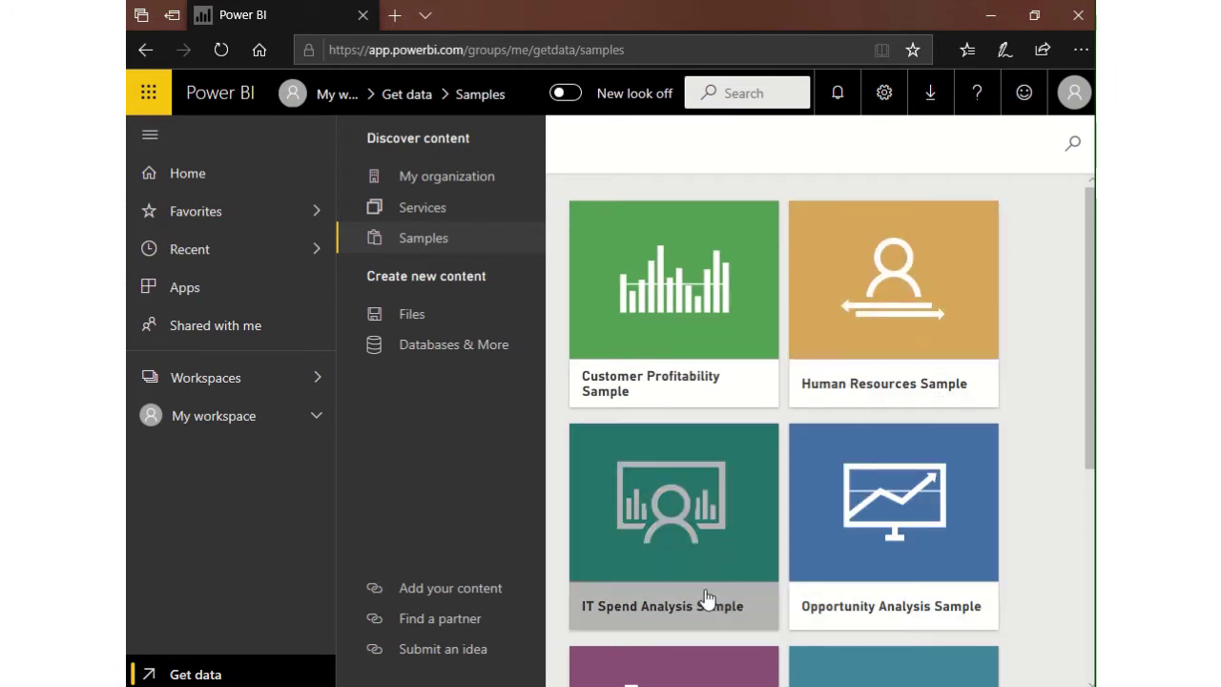
scroll(695, 630, "down", 2)
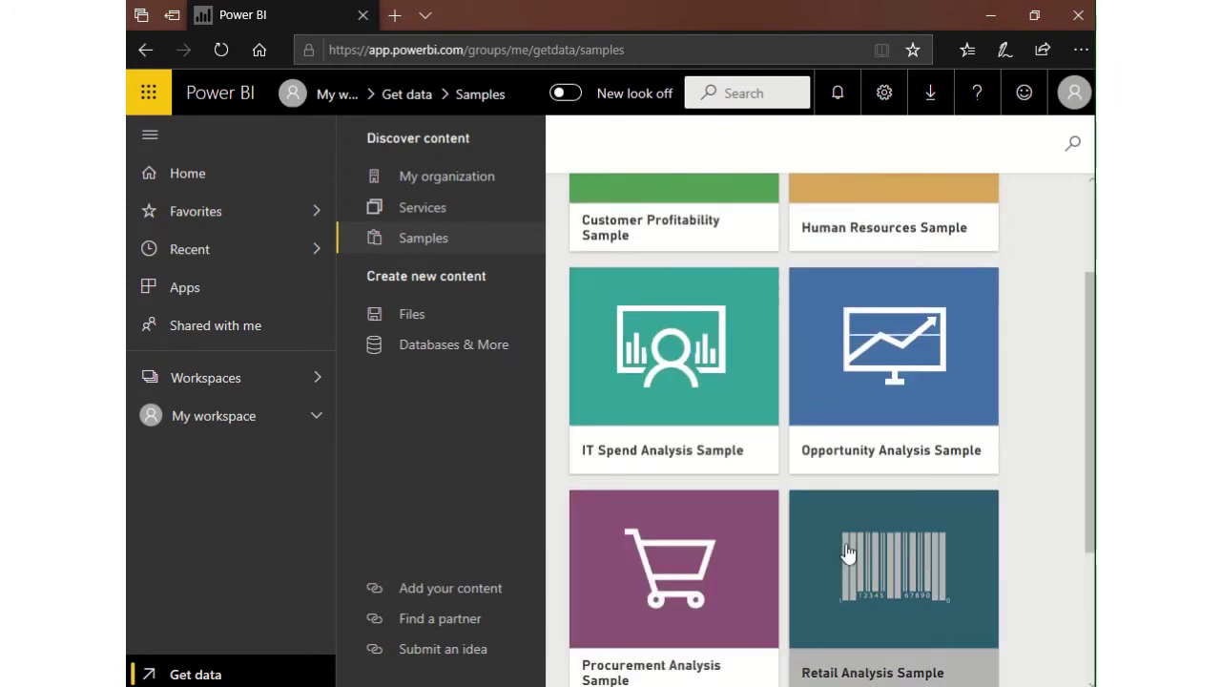
scroll(858, 524, "down", 3)
scroll(859, 524, "up", 2)
scroll(859, 524, "down", 2)
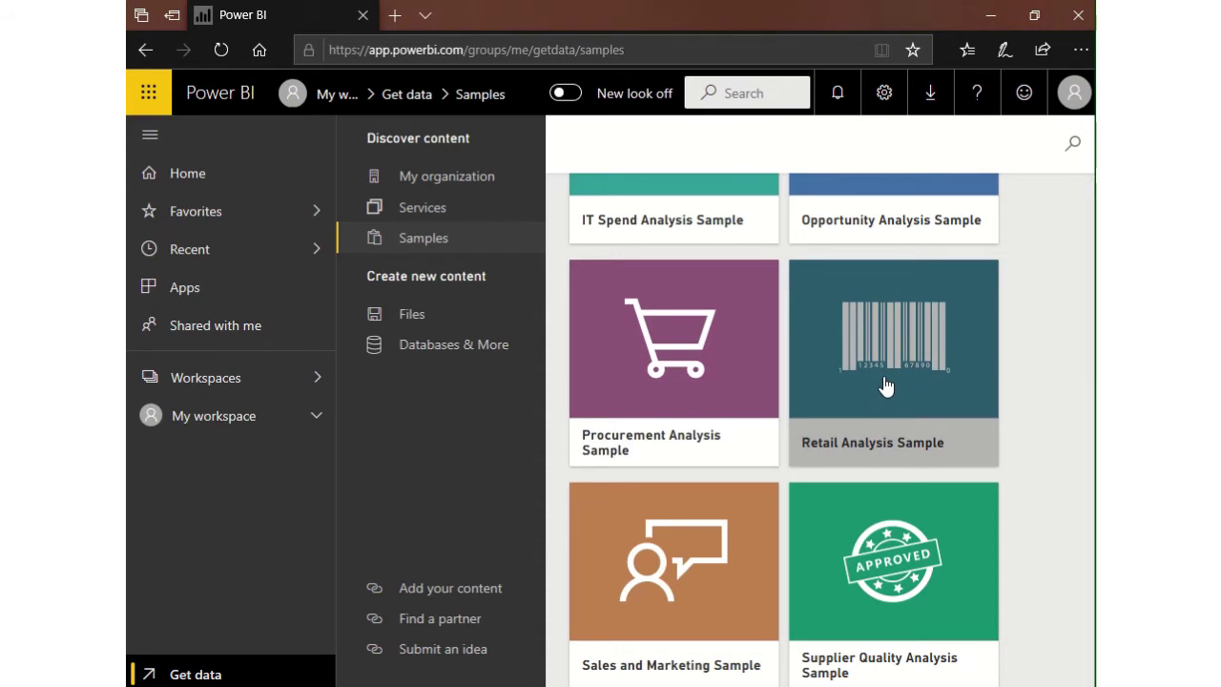
left_click(887, 385)
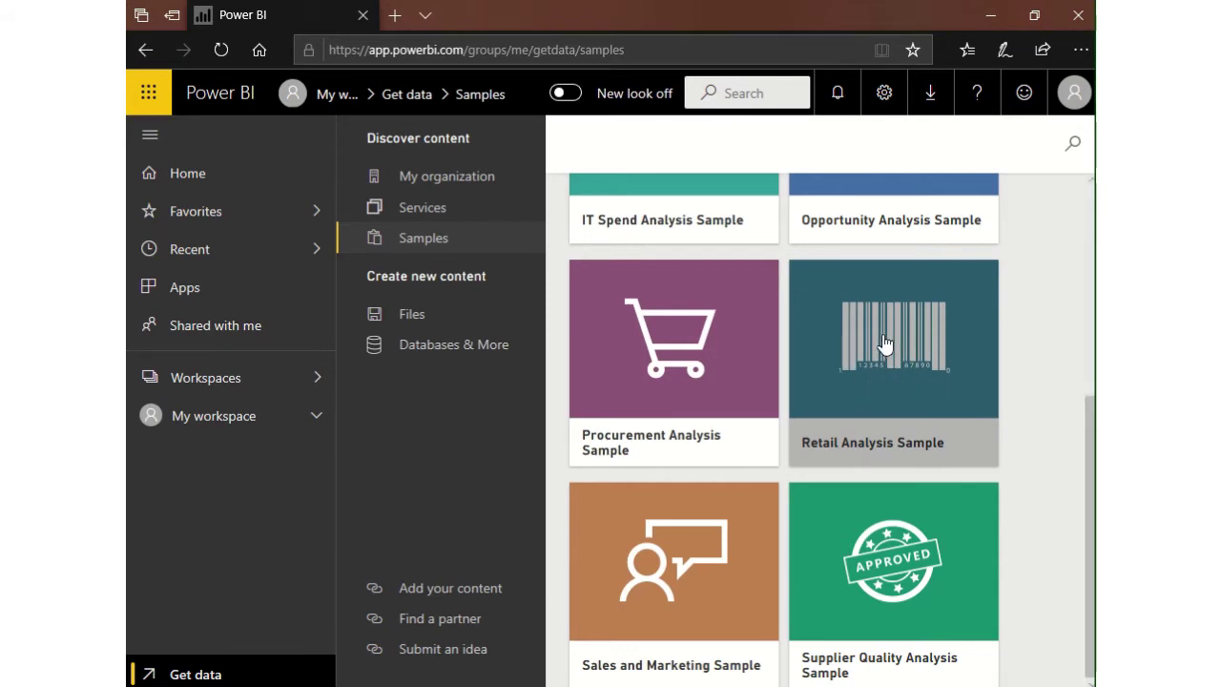
left_click(883, 381)
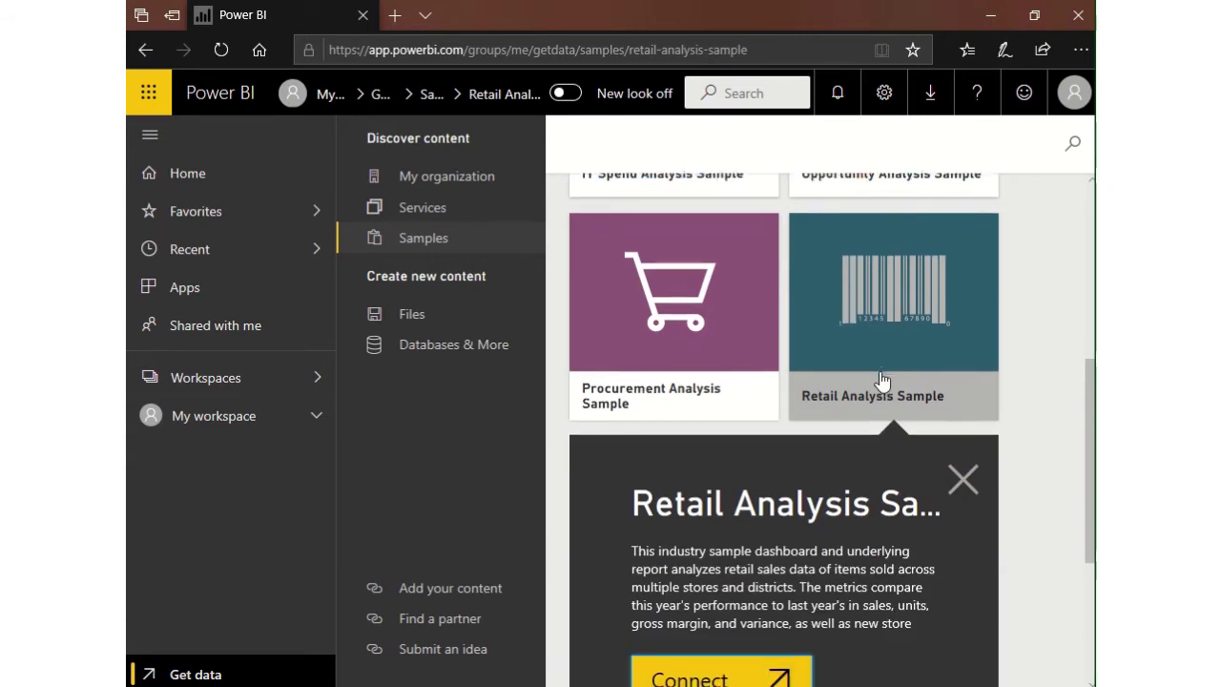
left_click(702, 674)
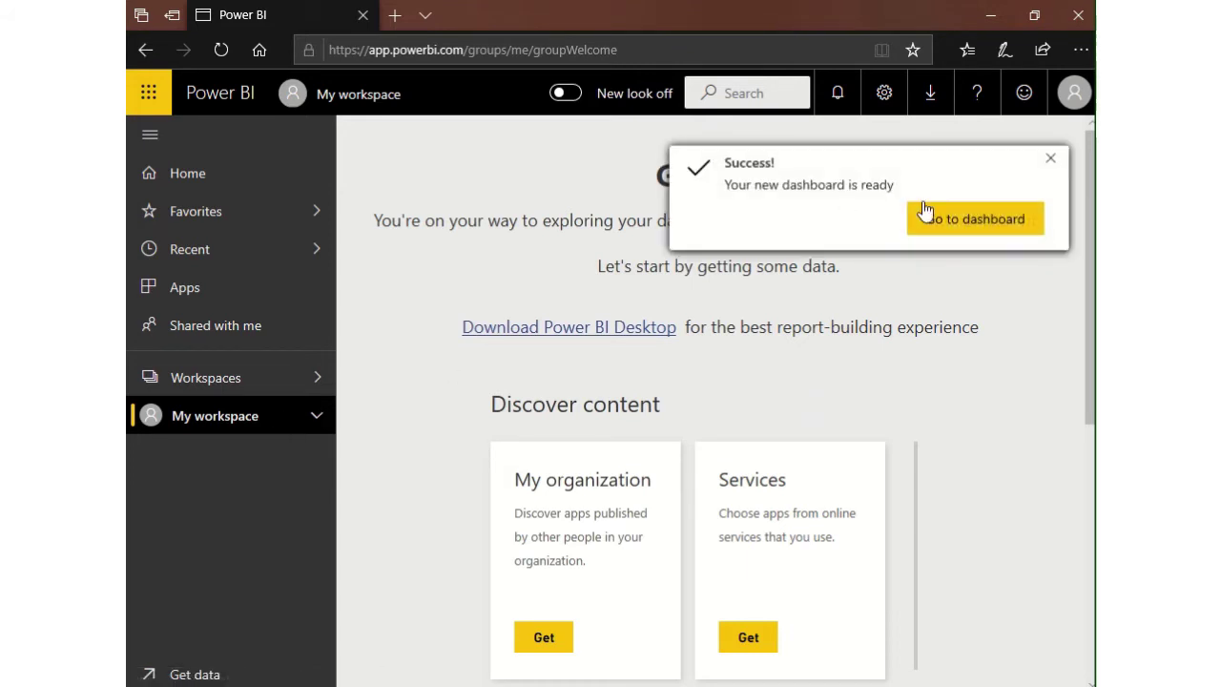
Open the Retail Analysis Sample report from My workspace and collapse its filters.
left_click(1054, 164)
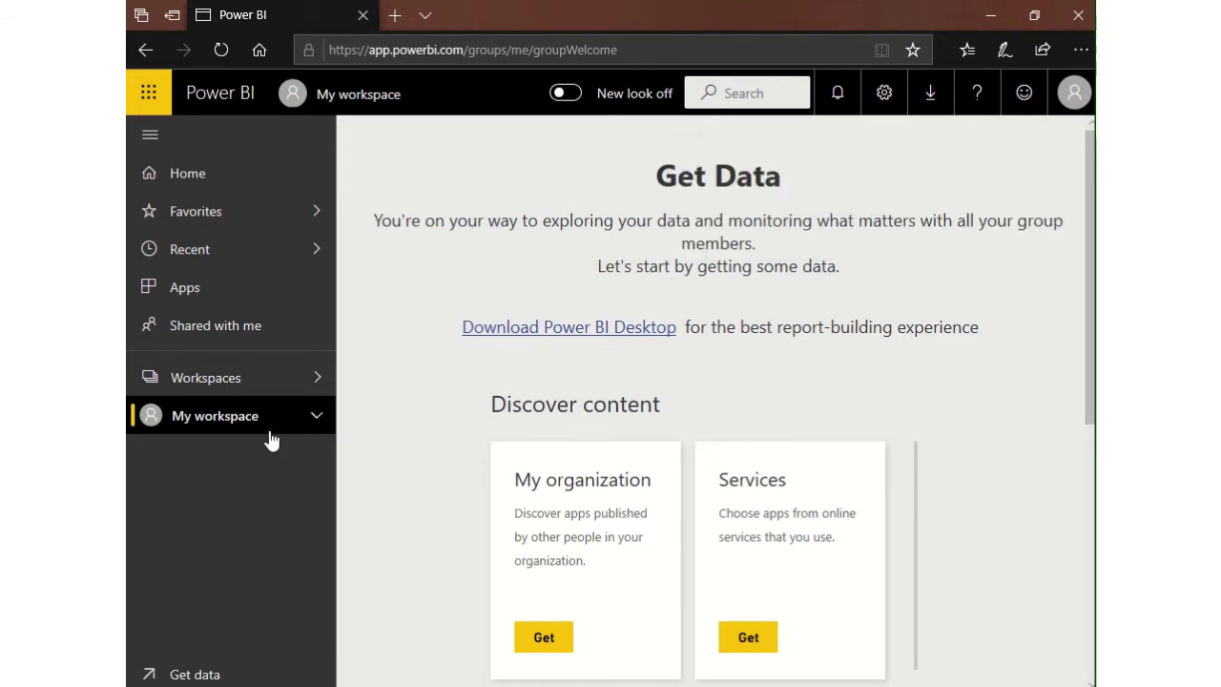
left_click(316, 420)
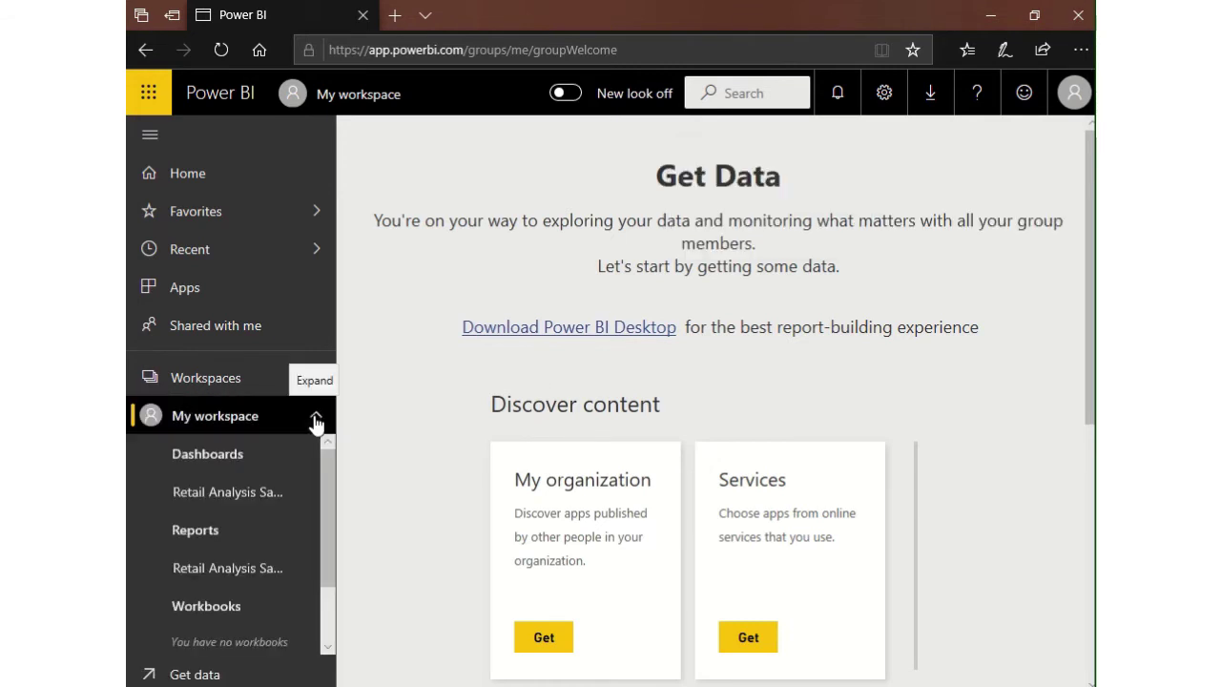
left_click(241, 468)
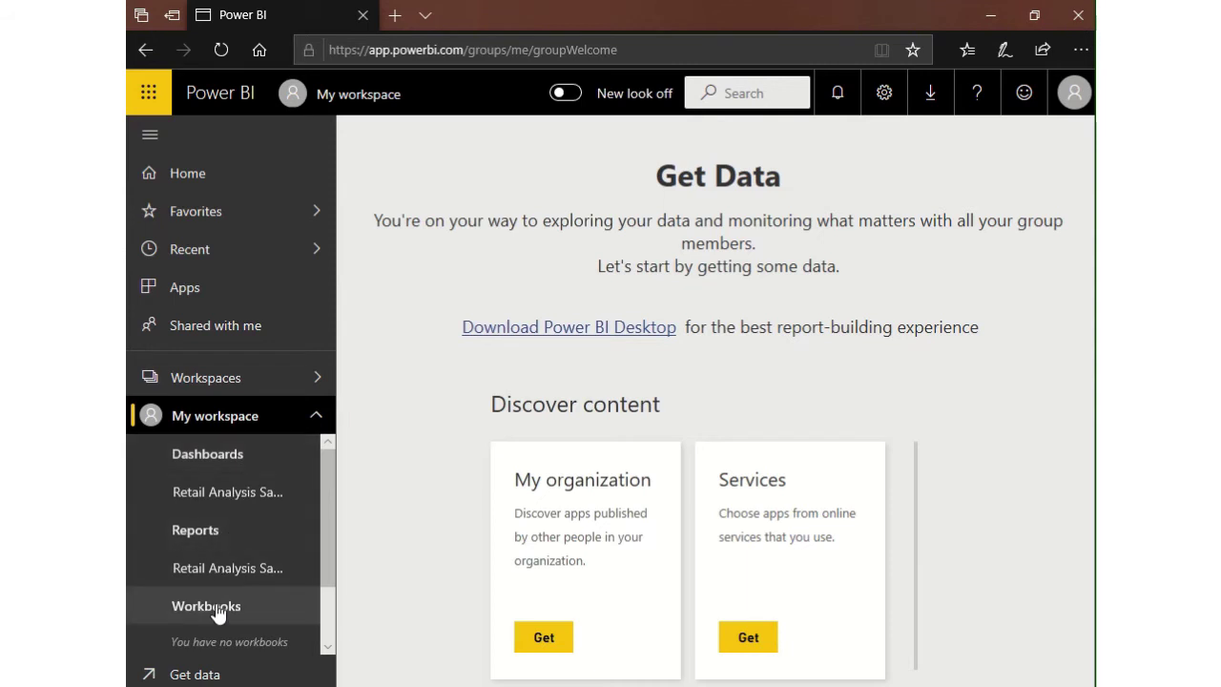
left_click(242, 510)
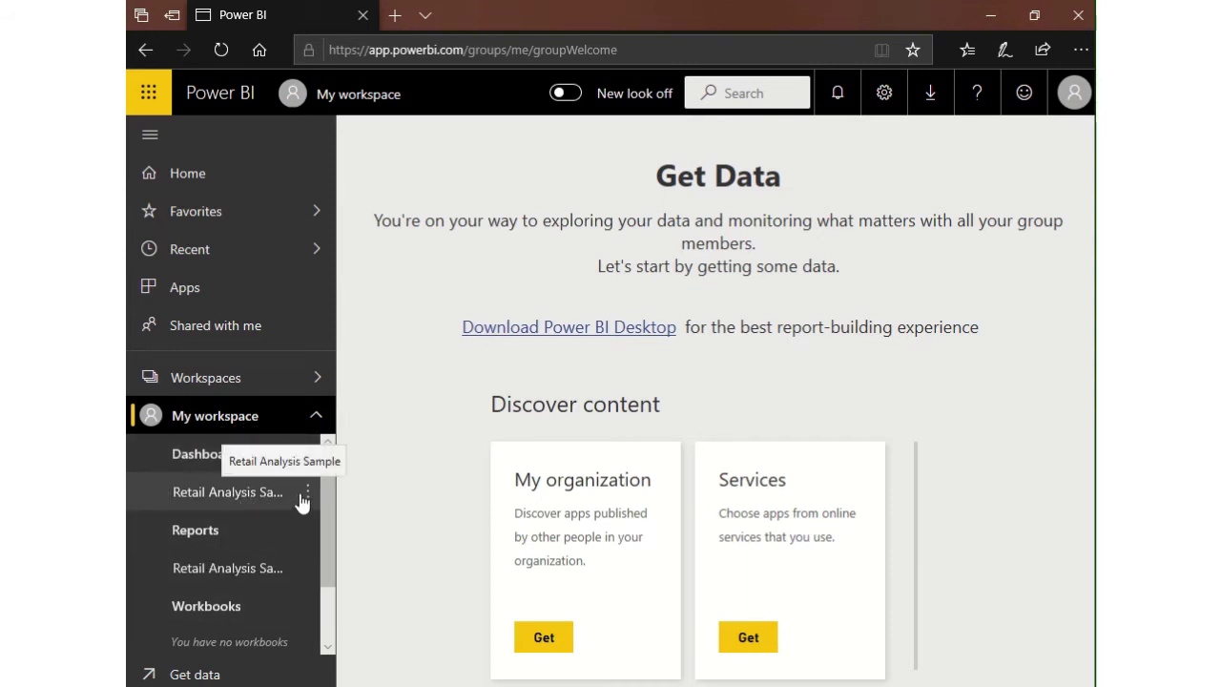
left_click(244, 570)
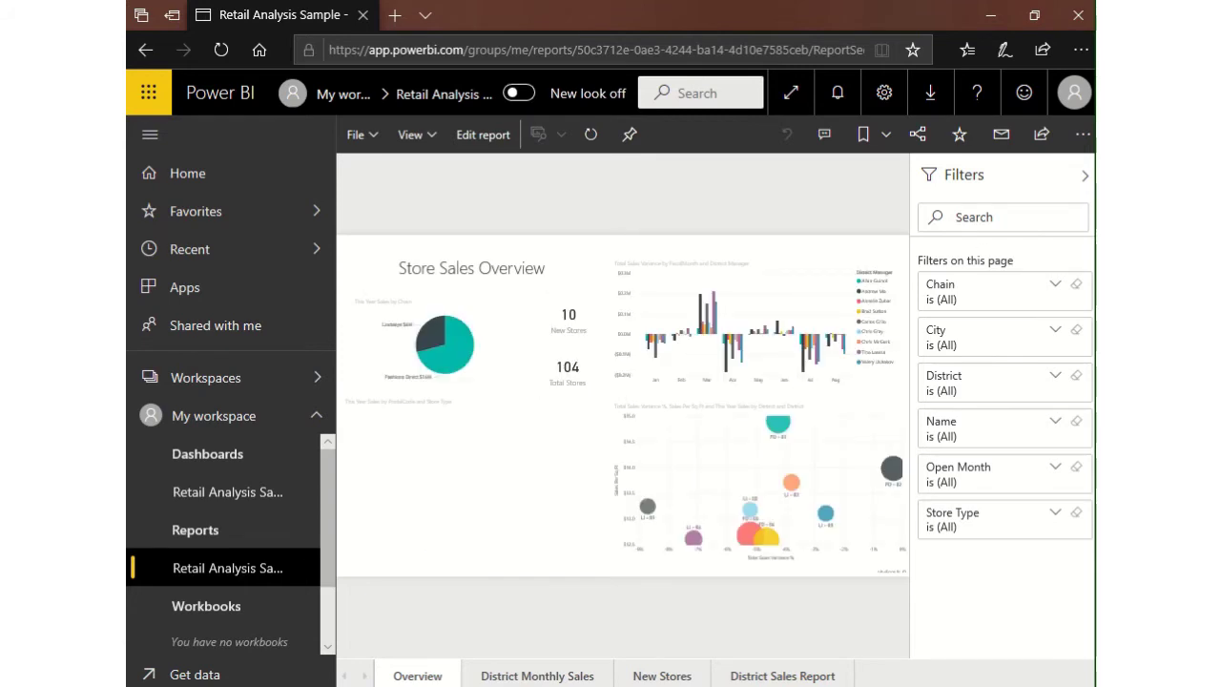
left_click(1085, 176)
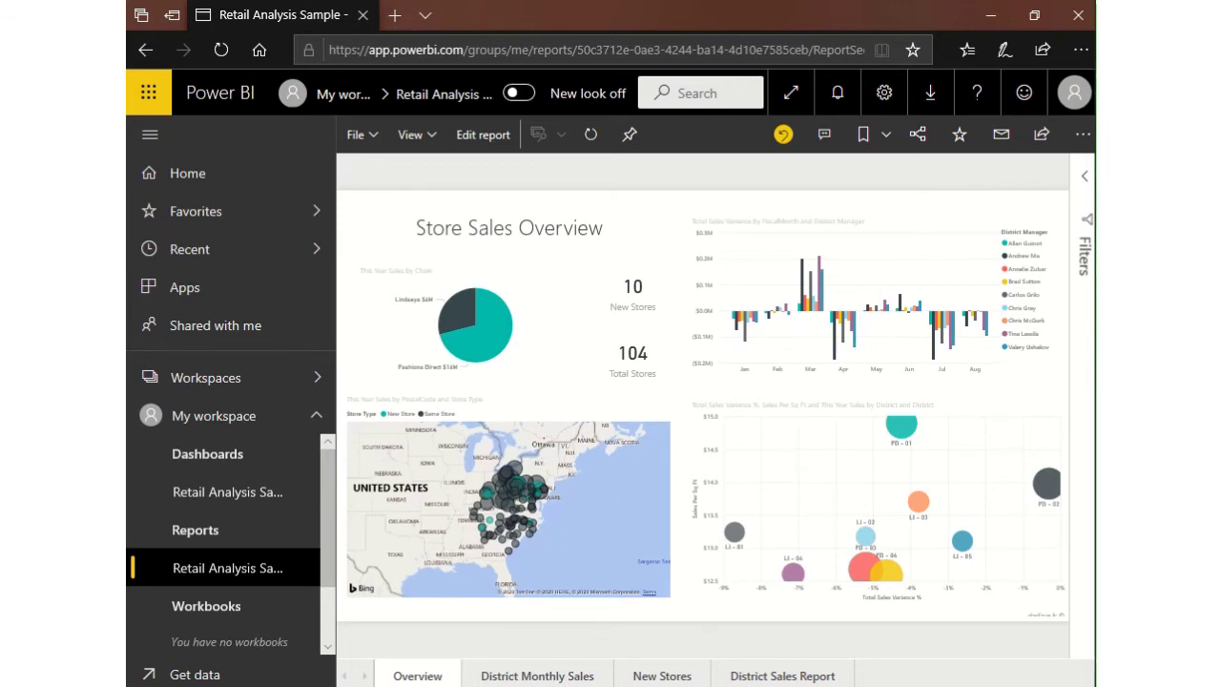
Look through the report's District Monthly Sales, New Stores and District Sales Report pages, and return to Overview.
left_click(527, 676)
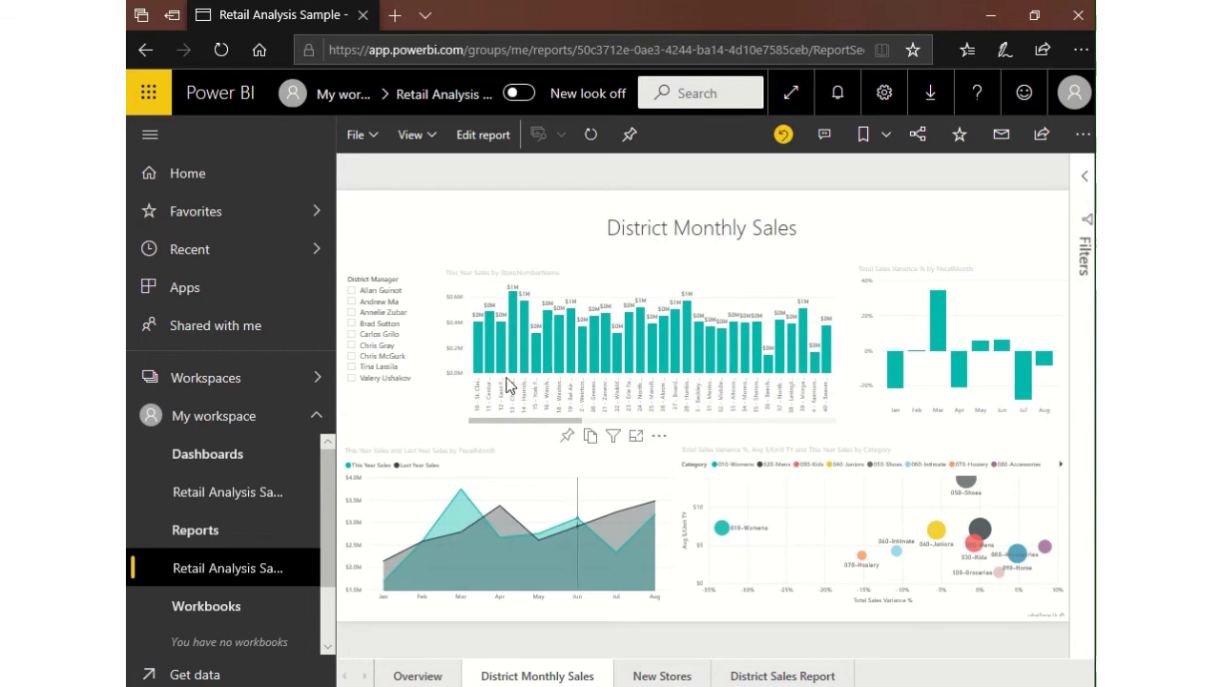
left_click(661, 677)
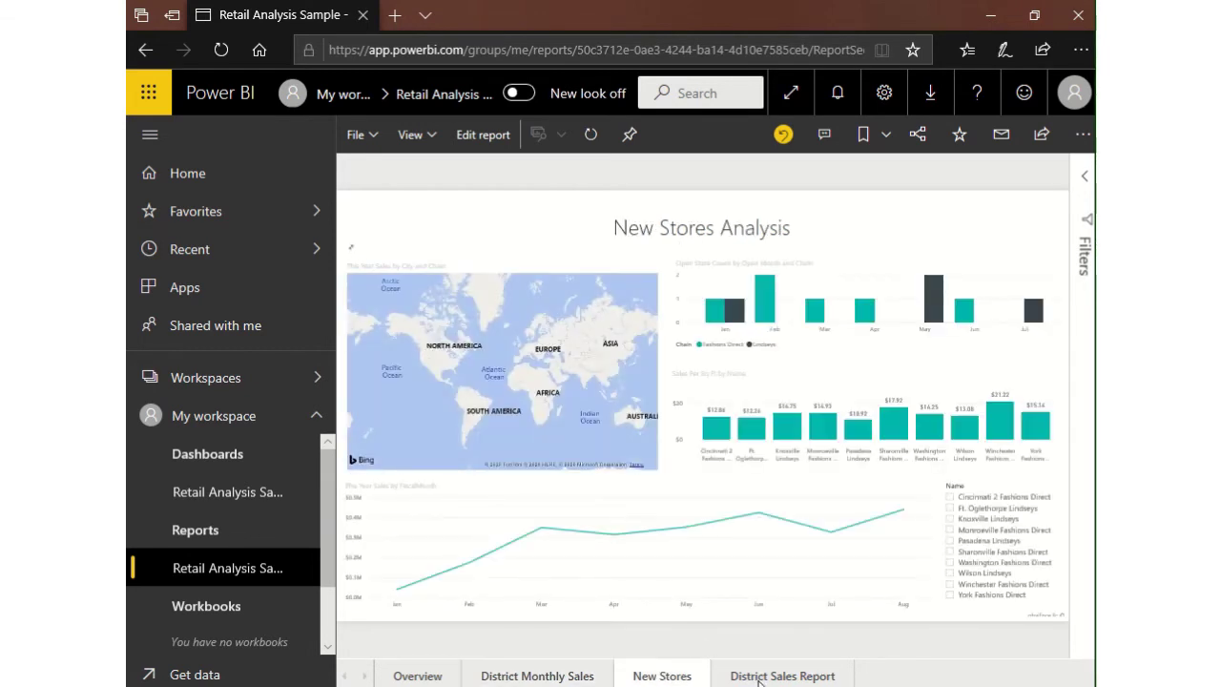
left_click(760, 676)
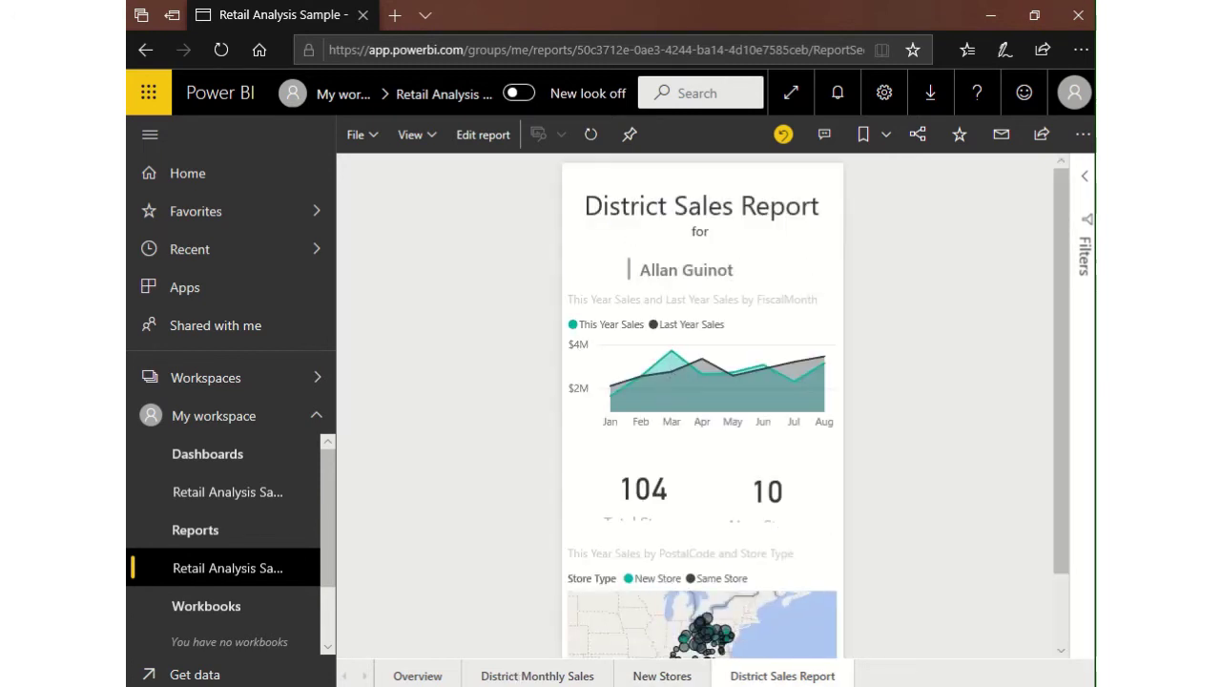
left_click(411, 677)
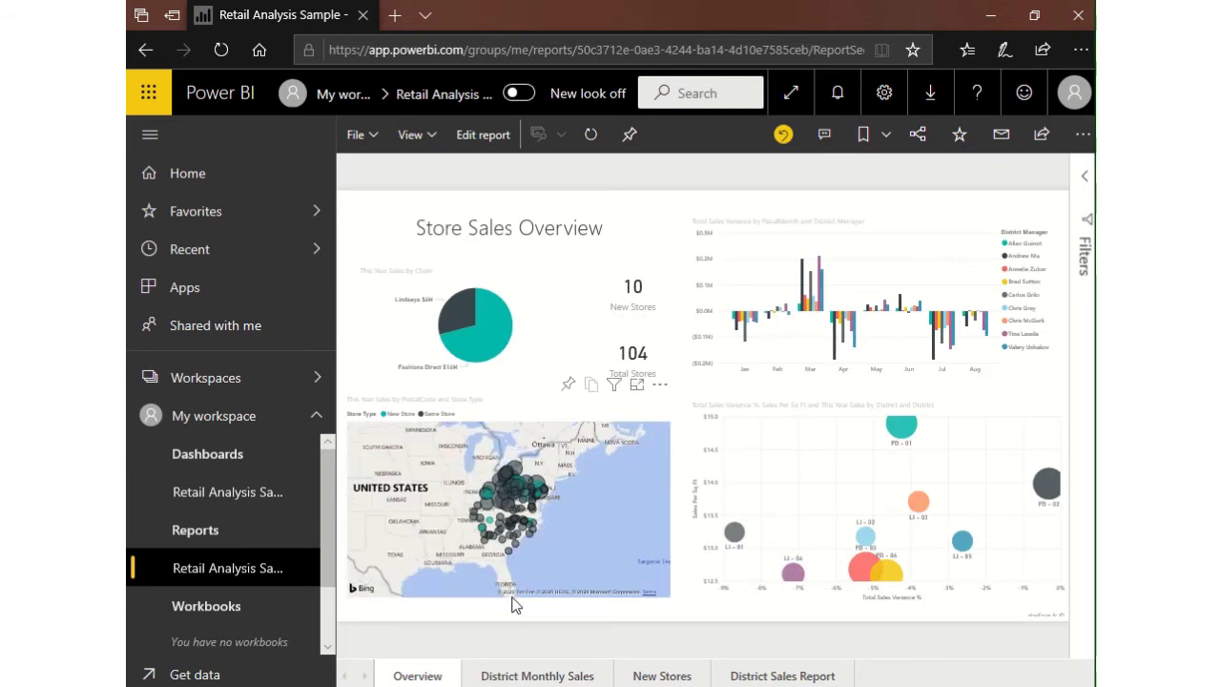
Open the Retail Analysis Sample dashboard and look over all of its tiles.
left_click(247, 491)
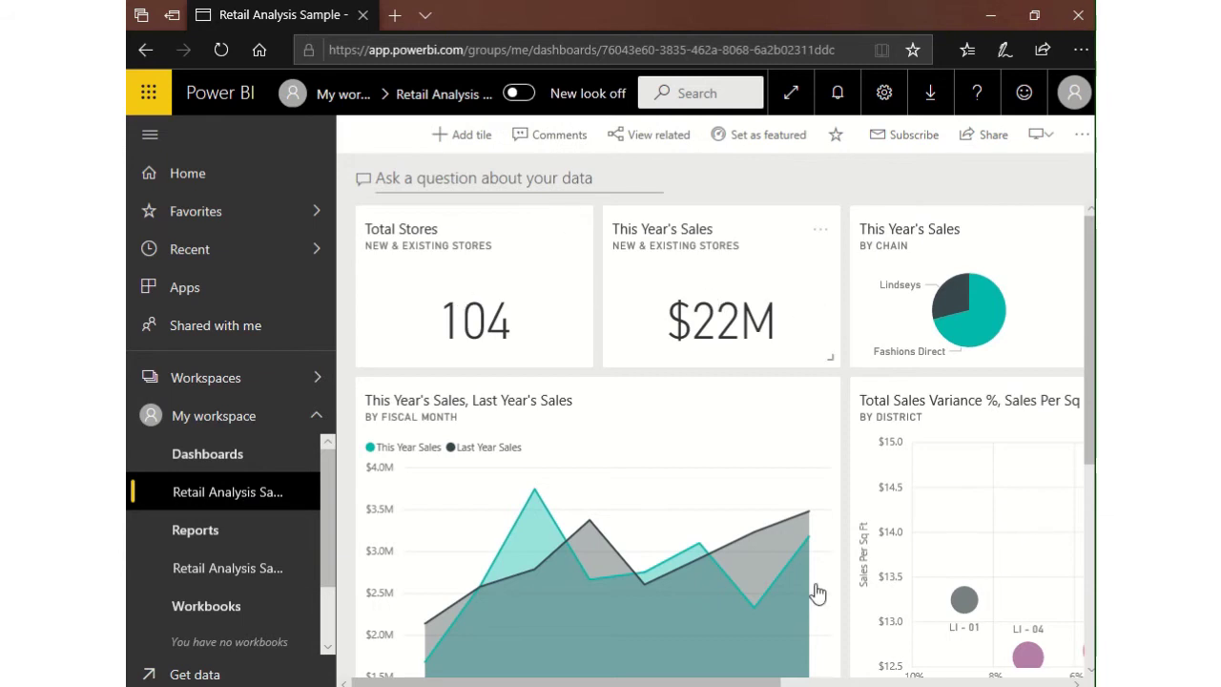
left_click_drag(751, 685, 1059, 668)
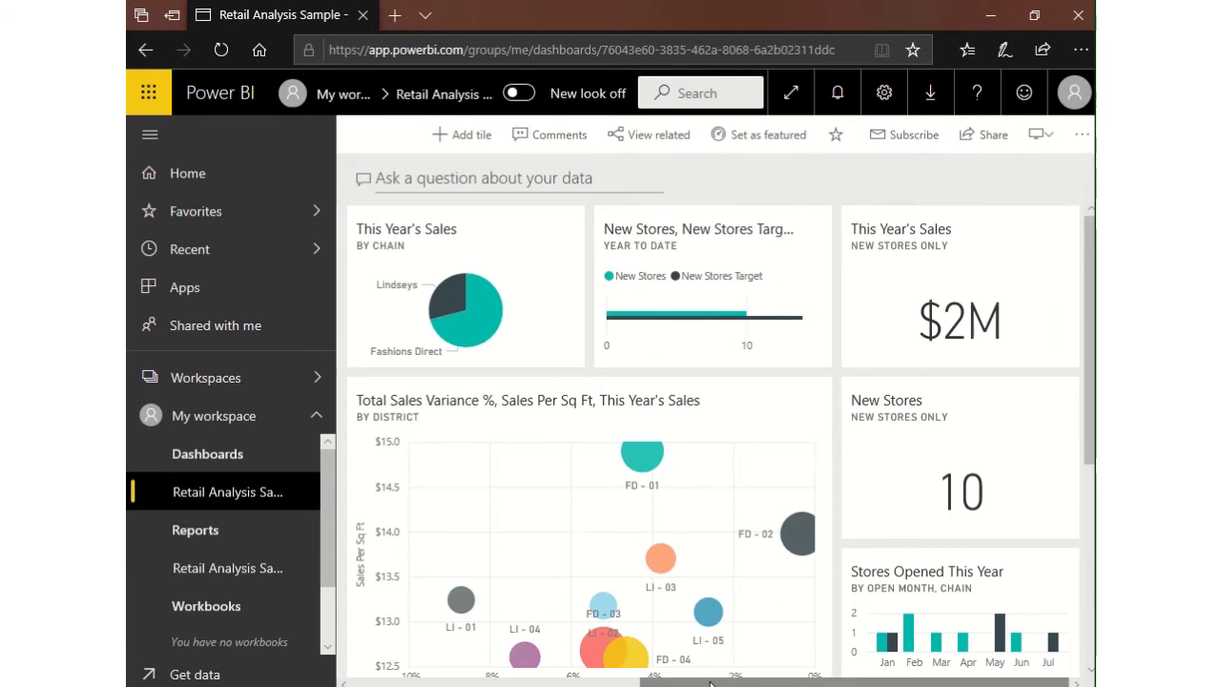
left_click_drag(710, 684, 431, 676)
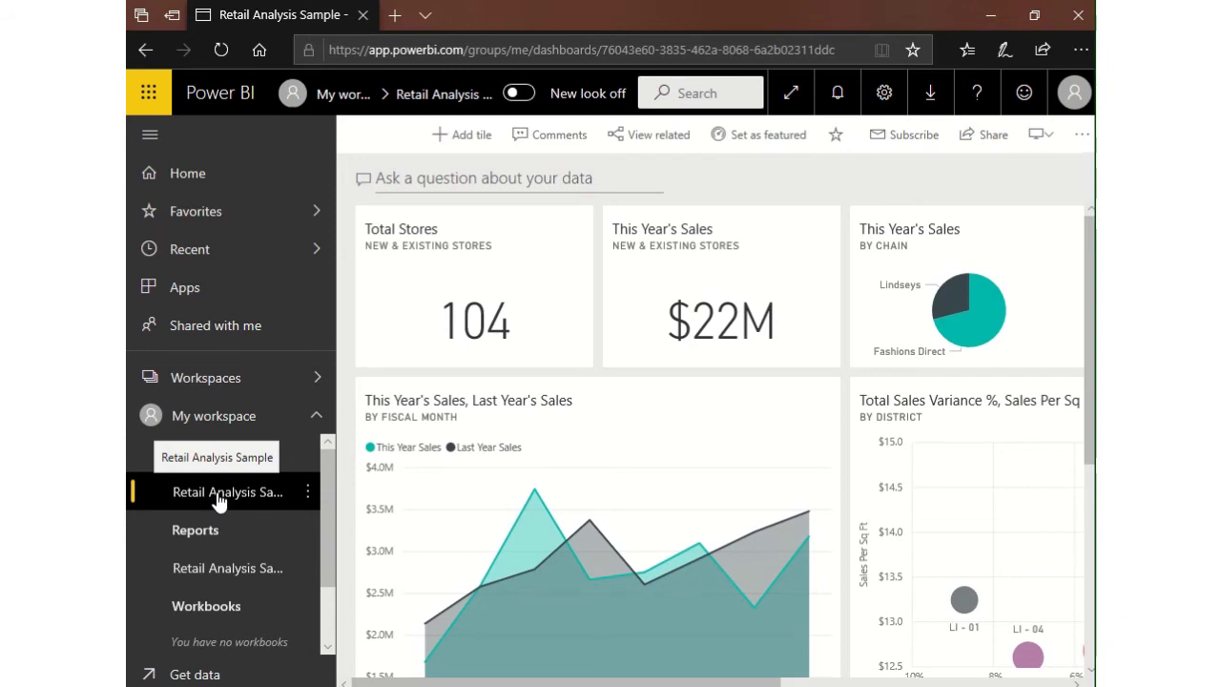
Return to the Retail Analysis Sample report and examine this year's sales by postal code and store type on the Overview map.
left_click(227, 570)
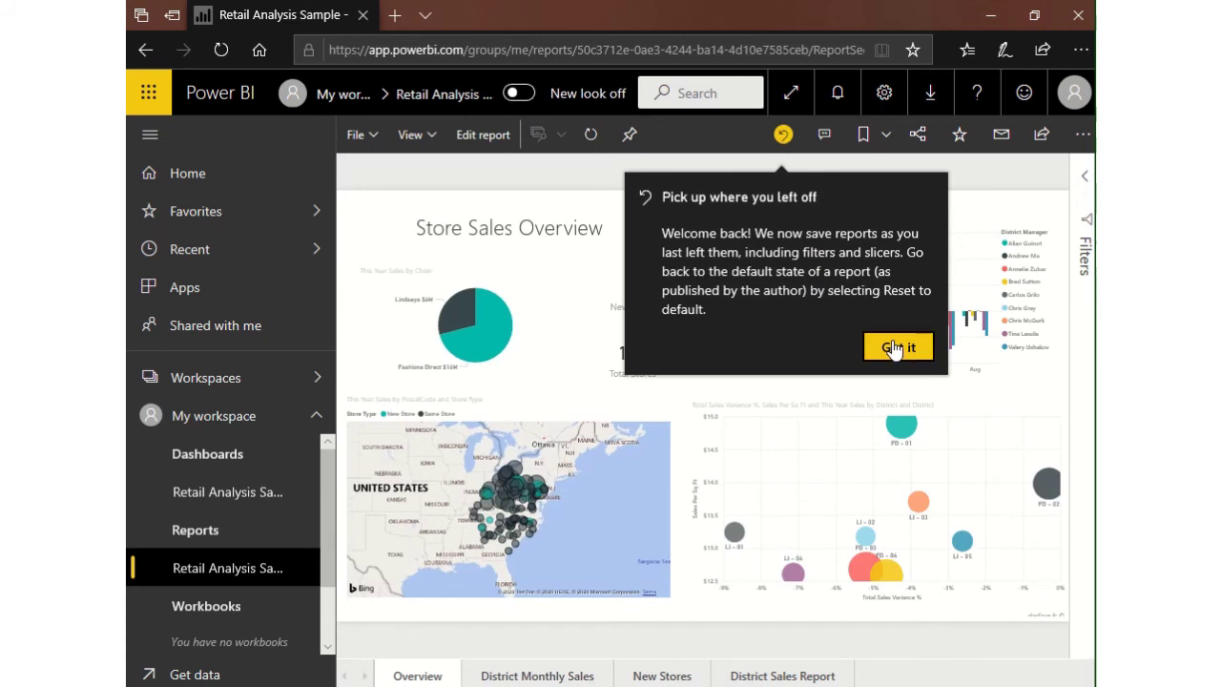
left_click(899, 348)
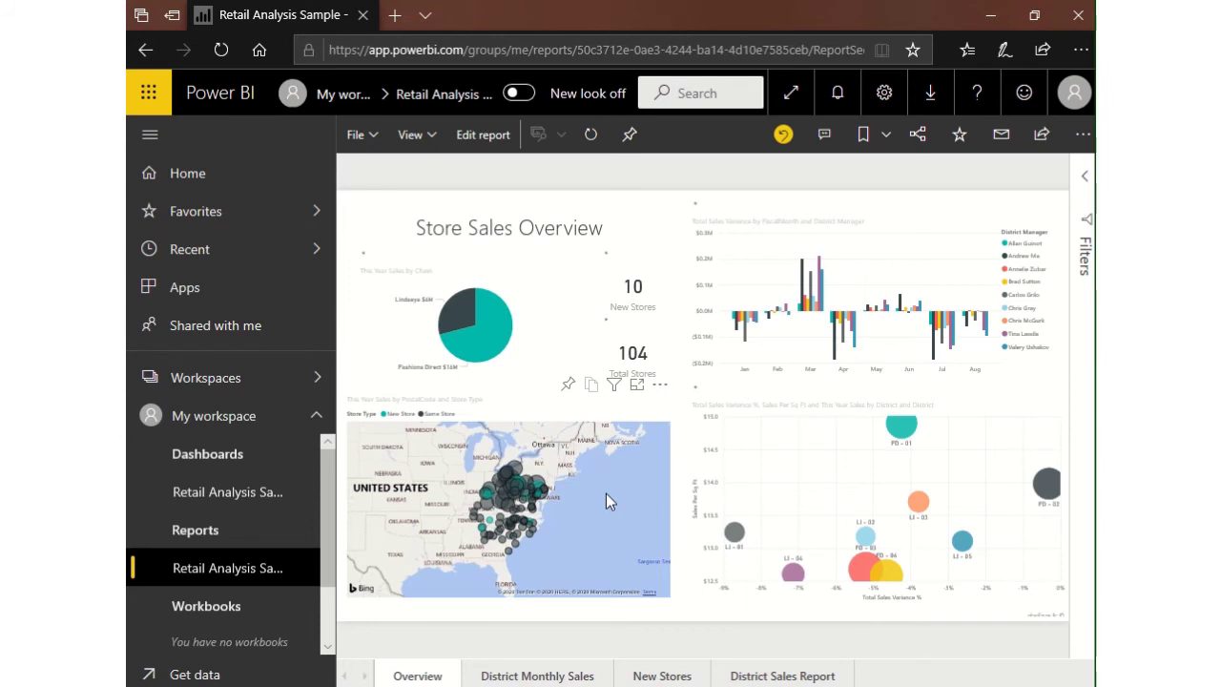
scroll(606, 493, "up", 2)
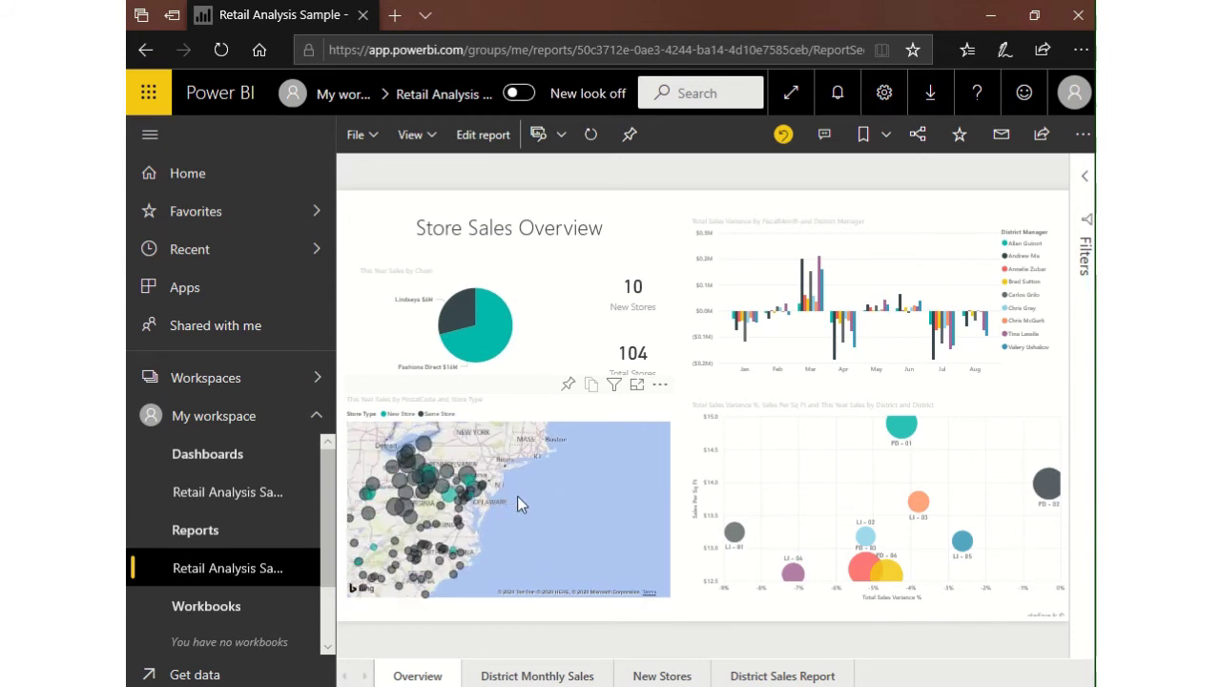
left_click_drag(518, 496, 596, 502)
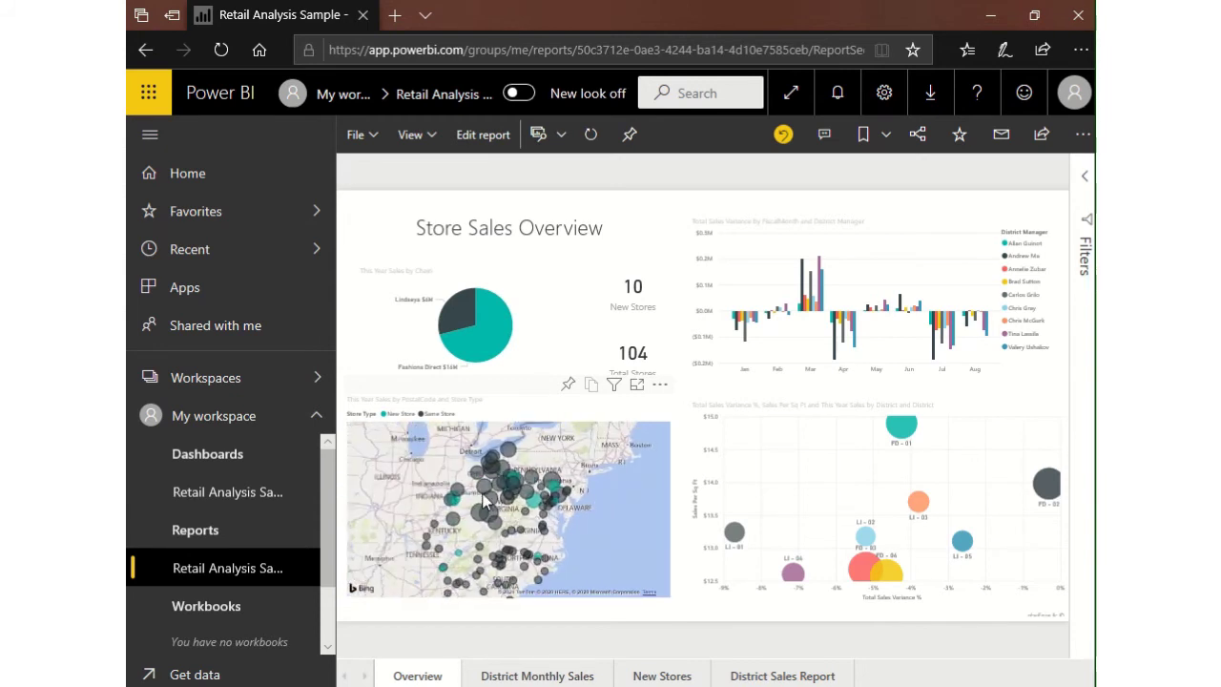
scroll(487, 503, "up", 3)
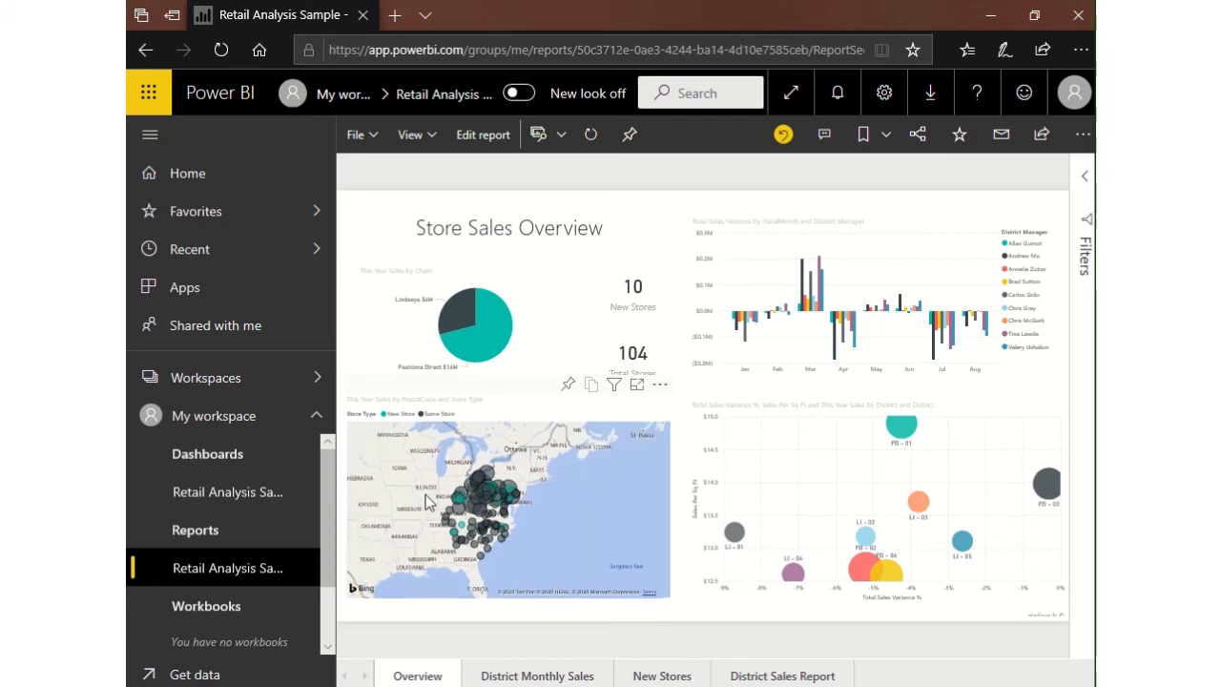
mouse_move(516, 520)
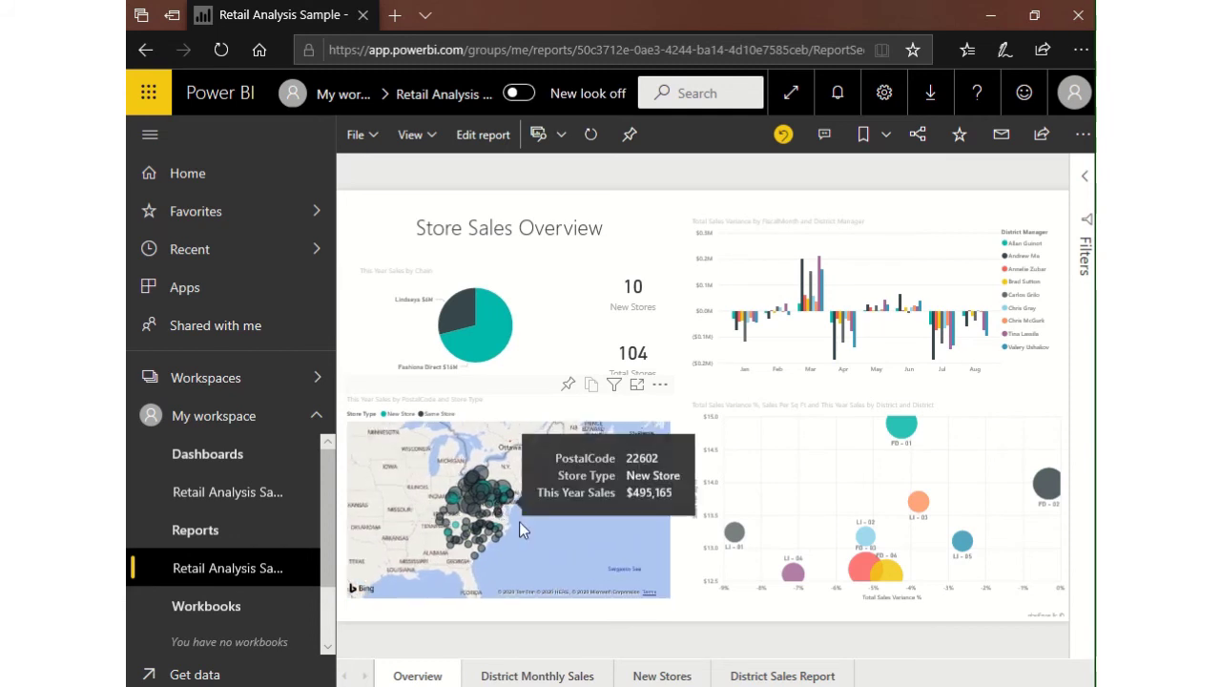
Examine the Overview map up close, cross-filter the page by the Lindseys and Fashions Direct chain slices, and clear the selection.
scroll(559, 549, "up", 5)
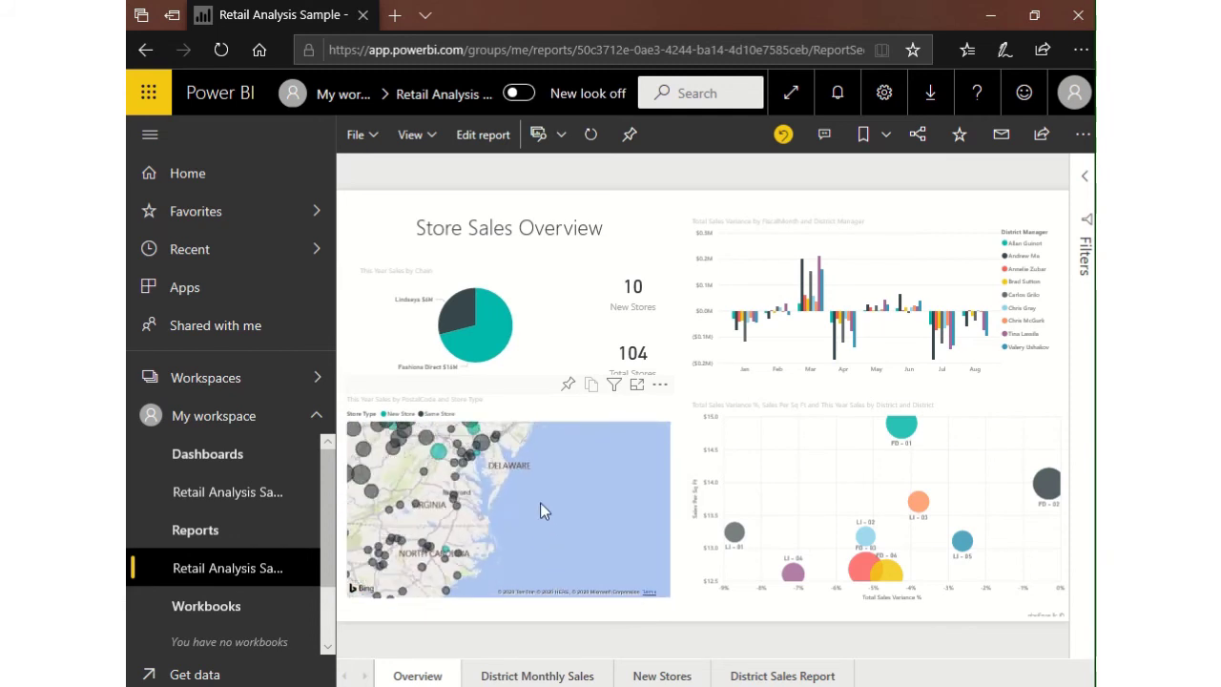
scroll(540, 502, "down", 5)
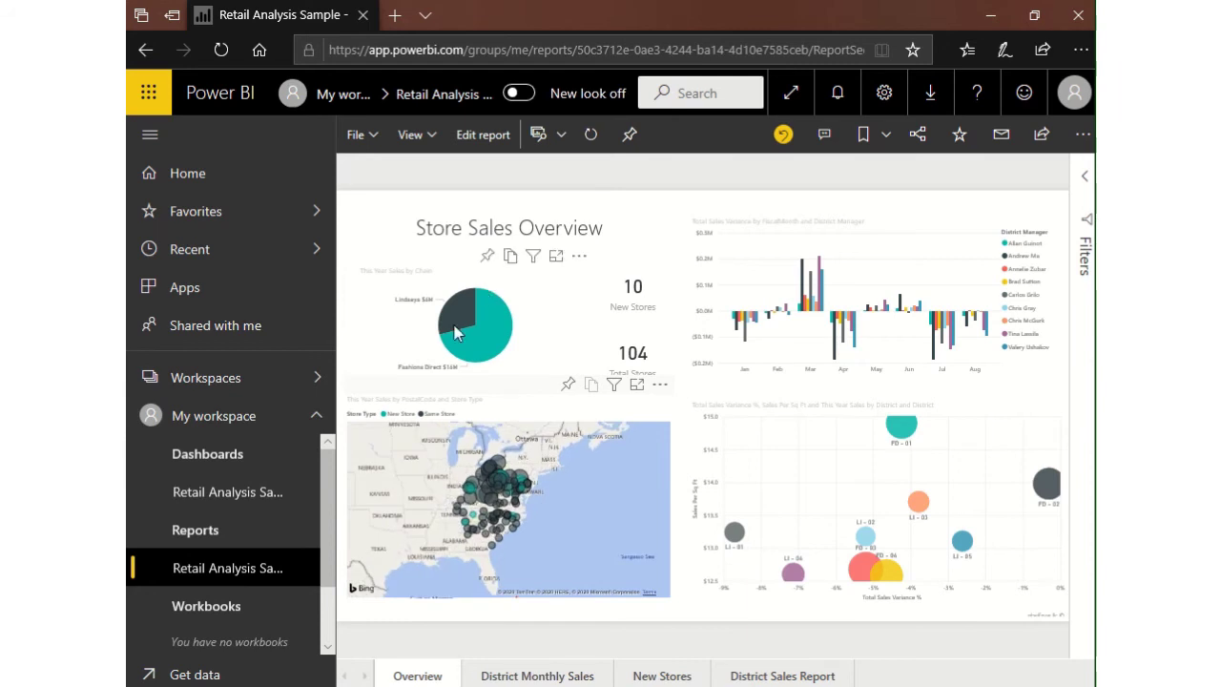
mouse_move(459, 326)
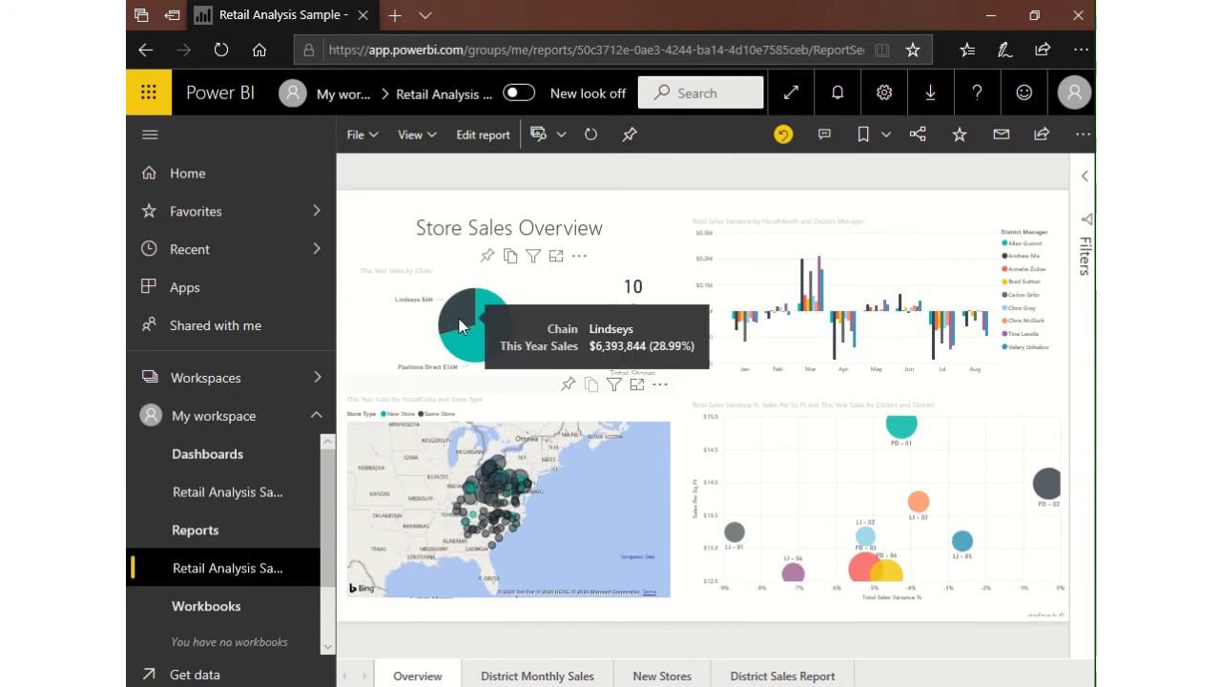
left_click(523, 337)
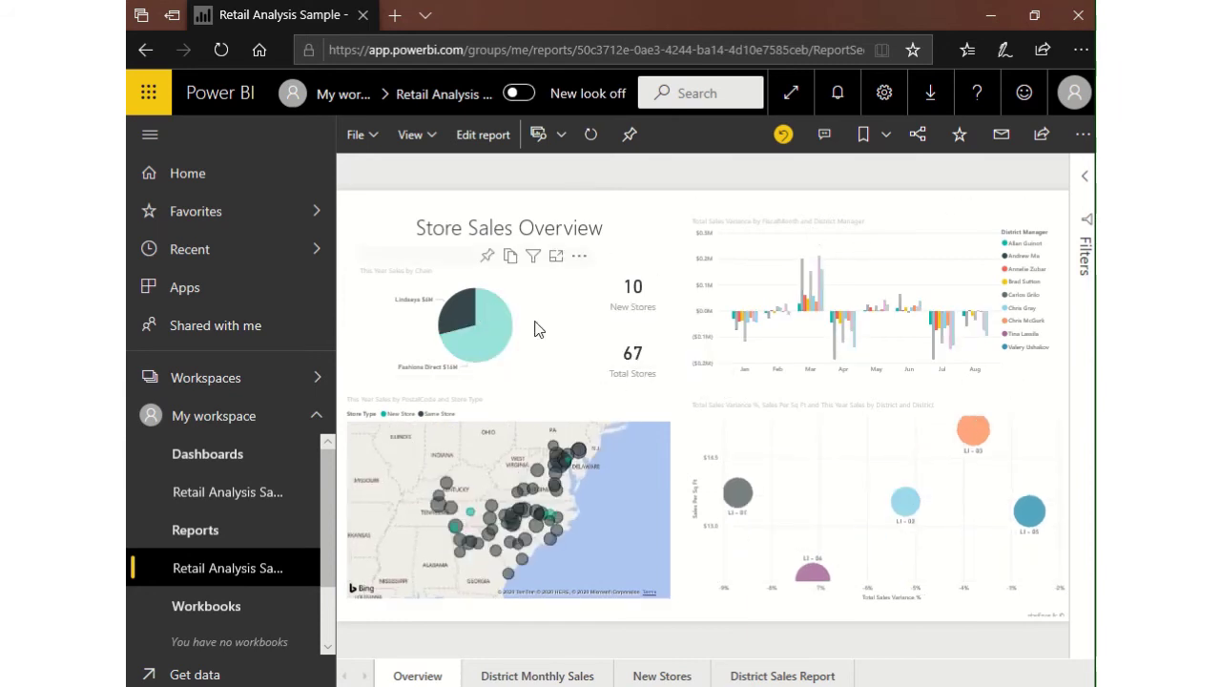
left_click(484, 341)
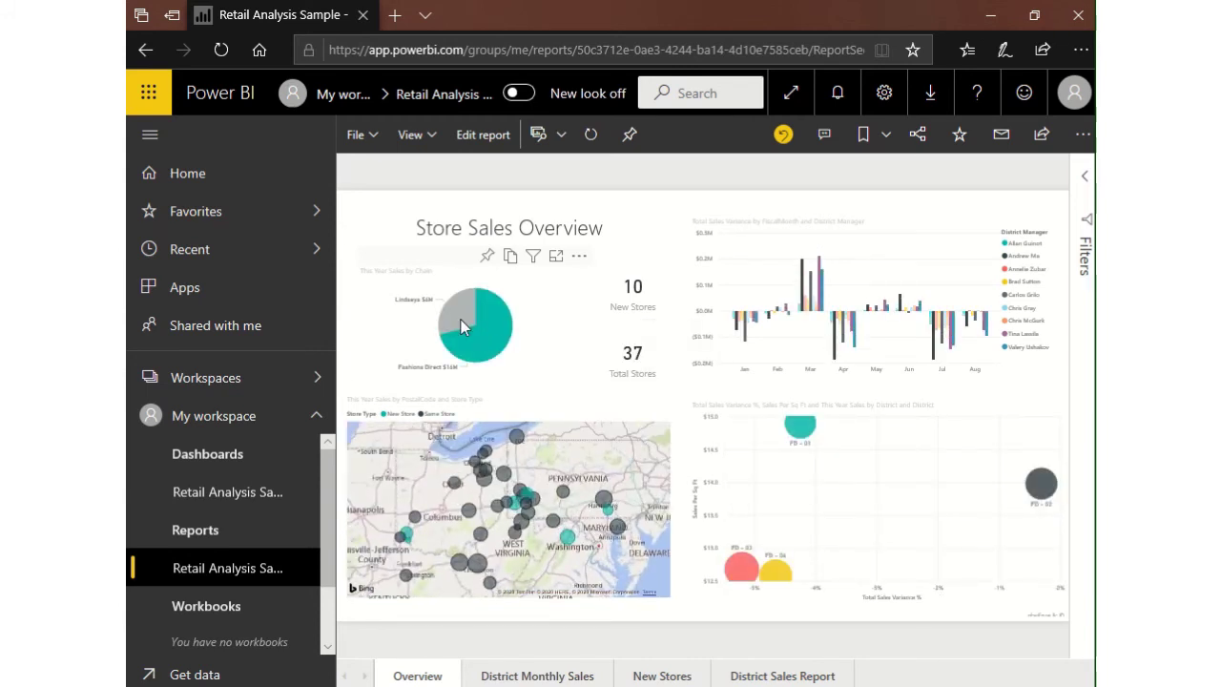
left_click(461, 320)
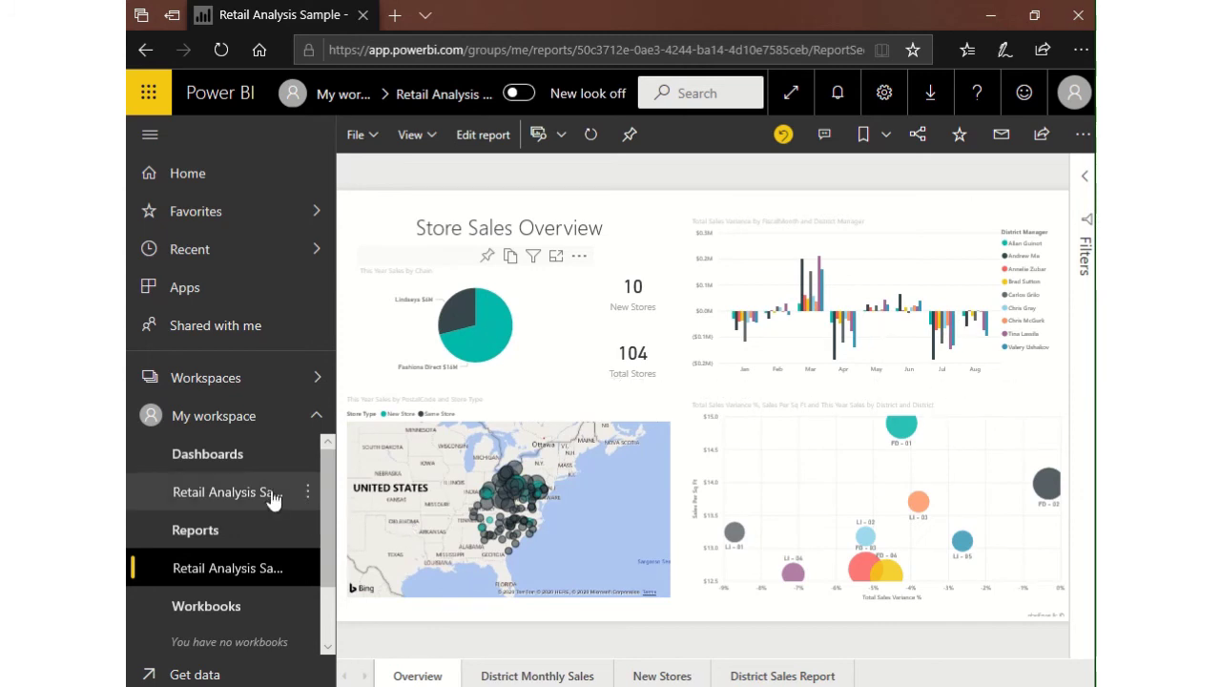
Connect to the Customer Profitability Sample from the samples offered for getting data.
left_click(210, 676)
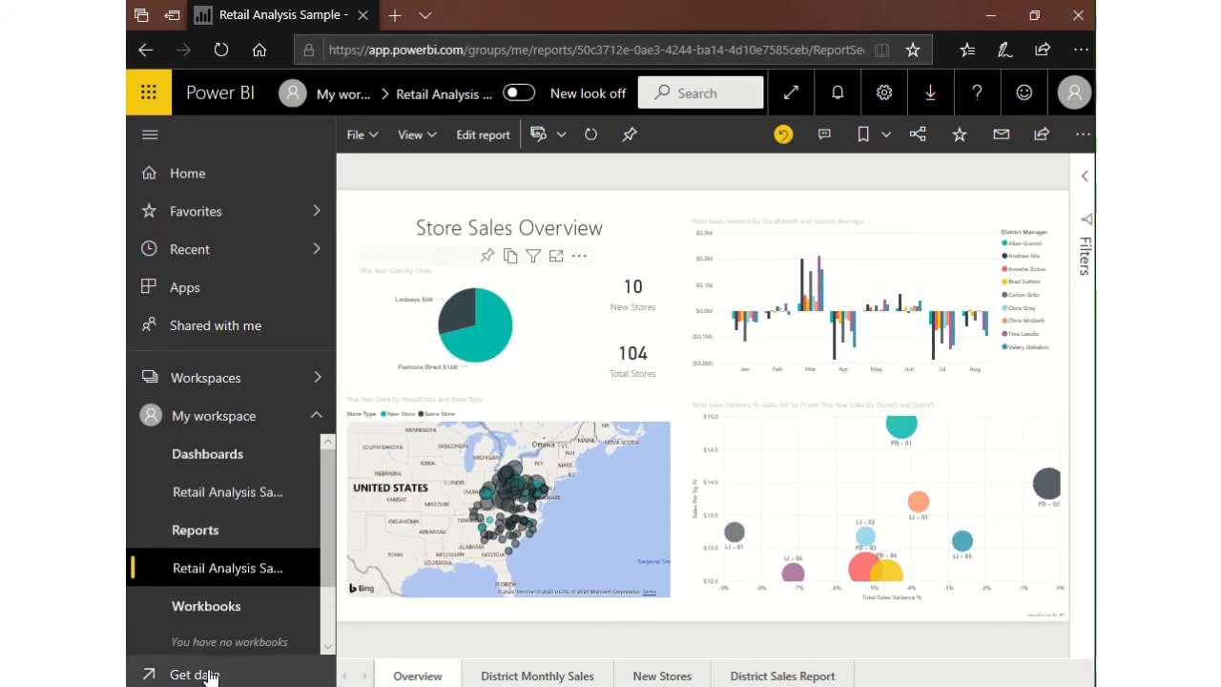
scroll(709, 414, "down", 5)
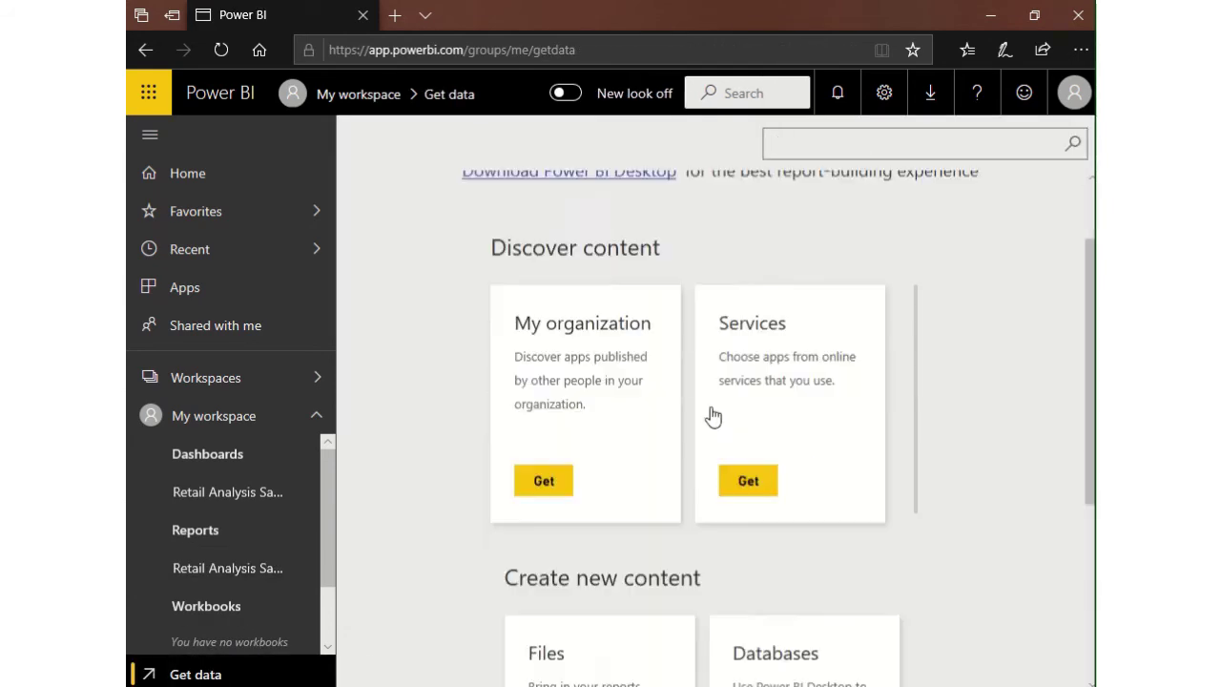
scroll(374, 641, "down", 1)
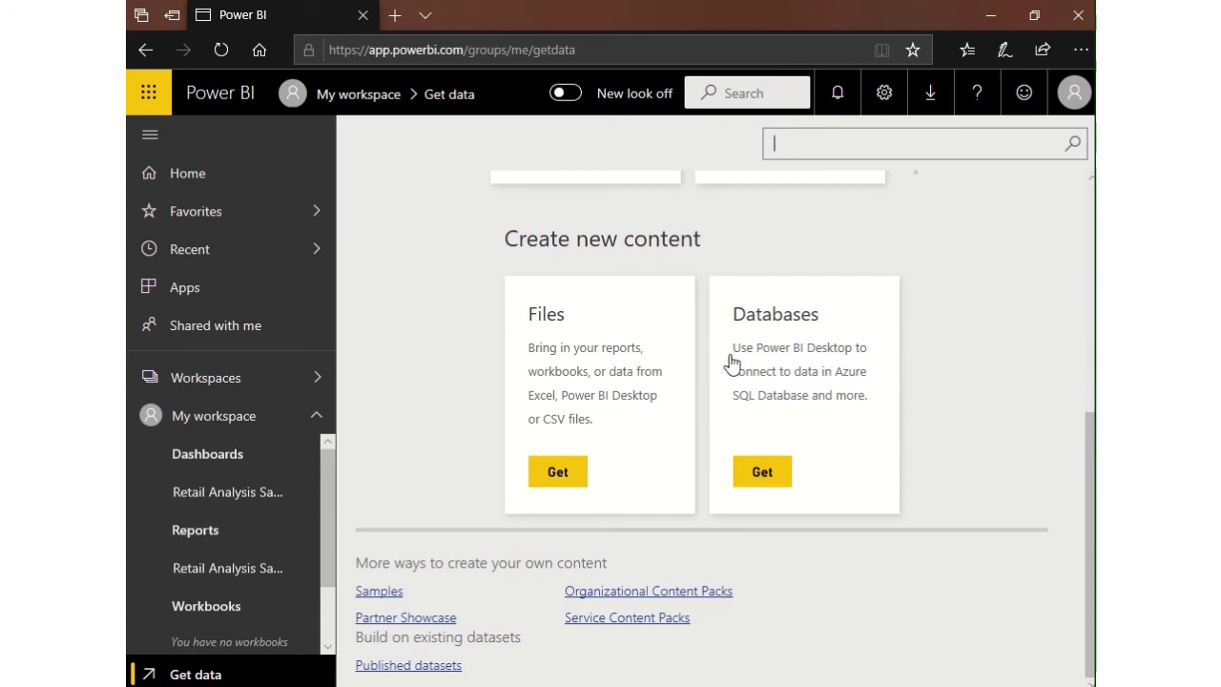
left_click(382, 592)
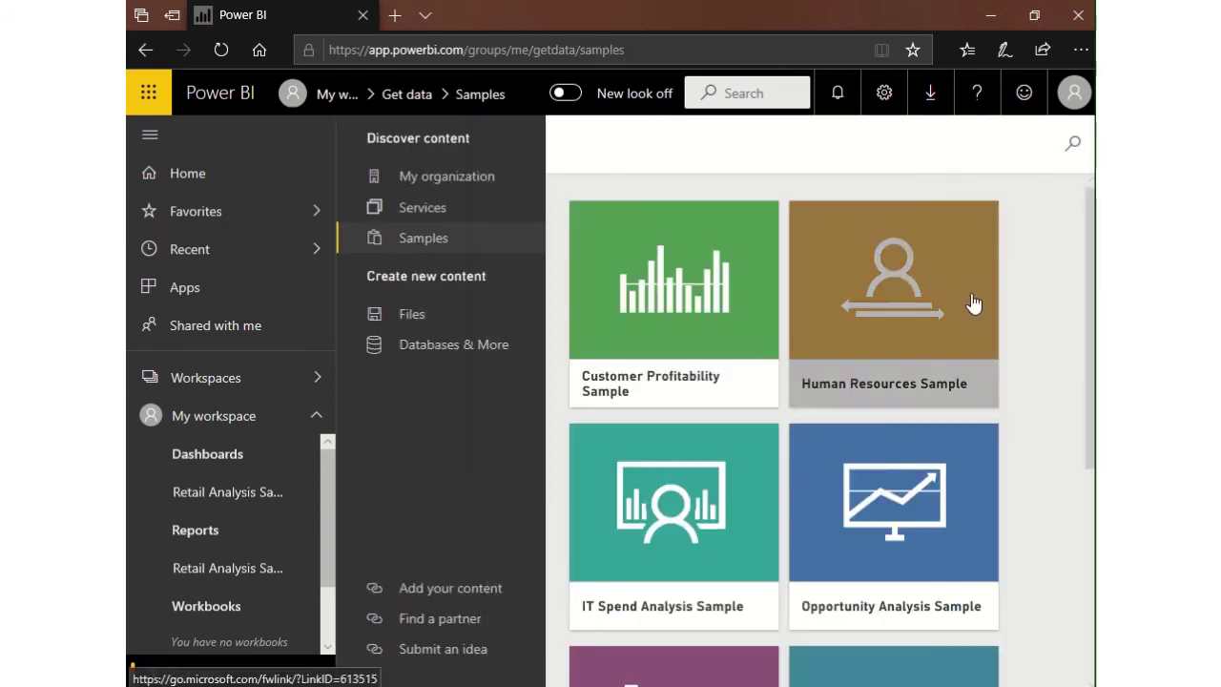
scroll(897, 534, "down", 2)
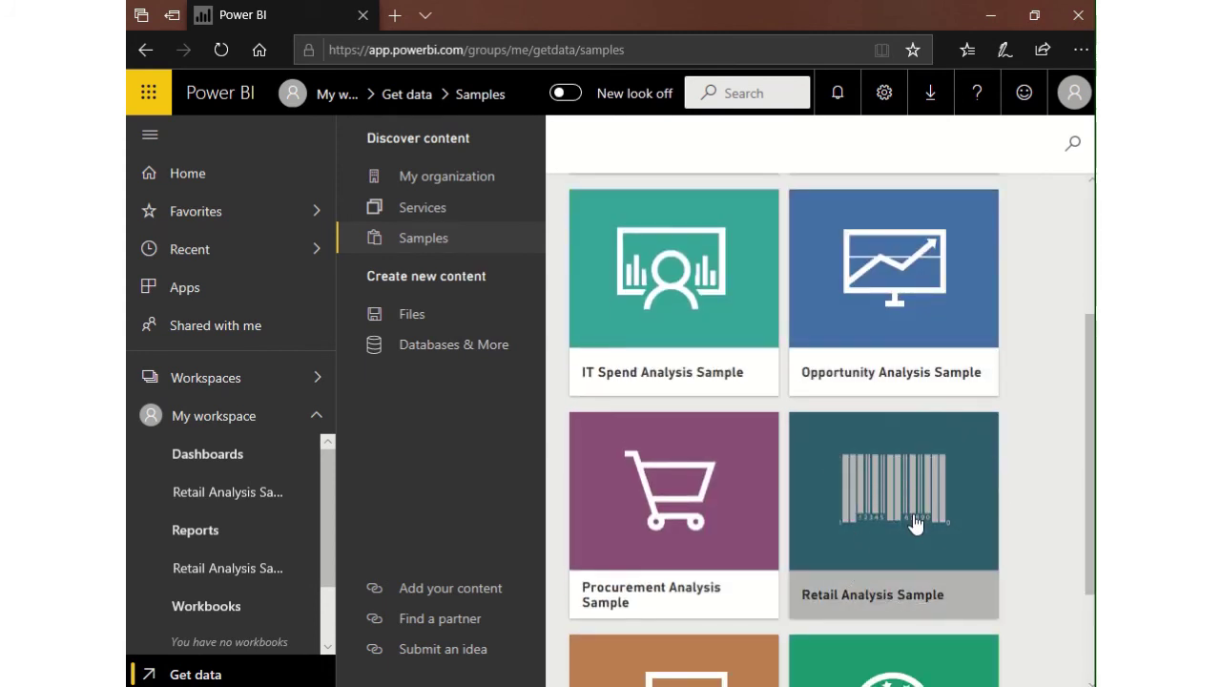
scroll(914, 520, "up", 2)
left_click(716, 354)
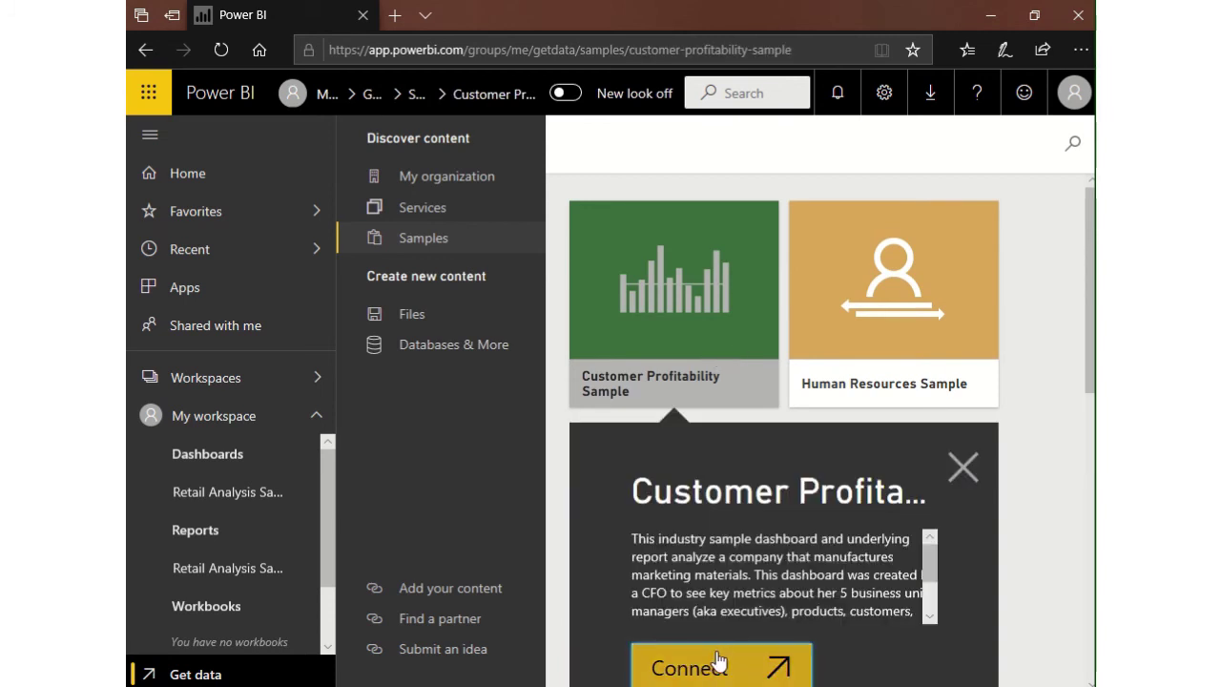
left_click(721, 662)
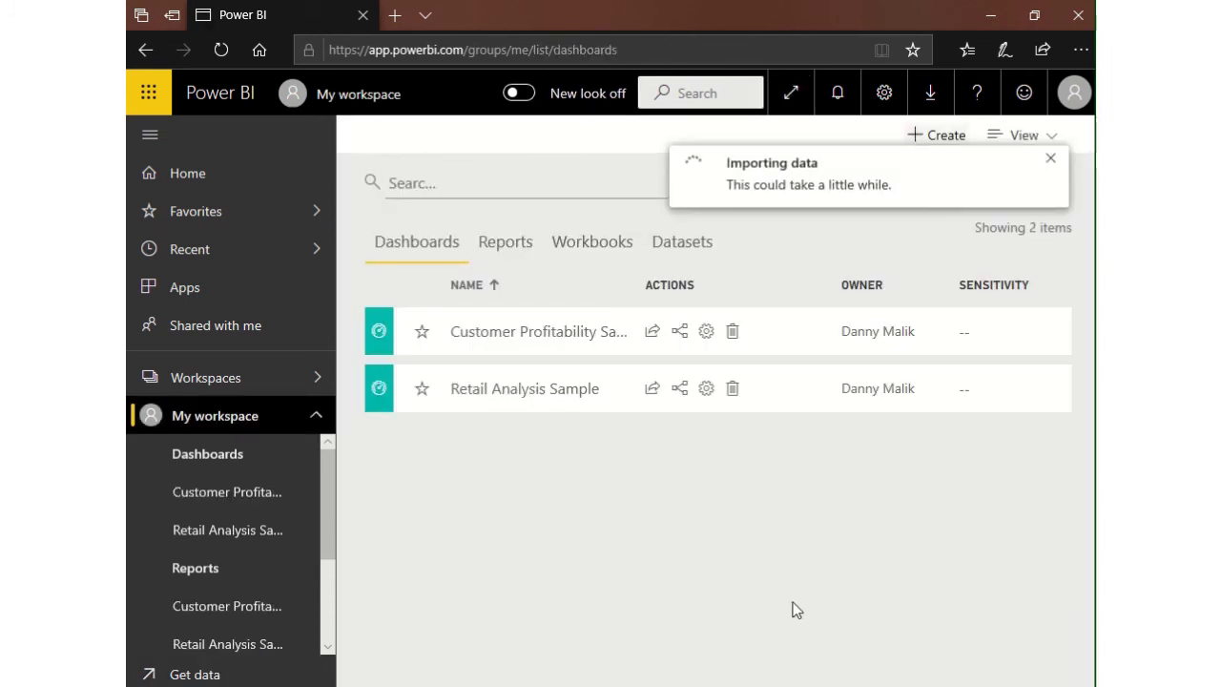
Open the Customer Profitability Sample dashboard, dismiss the import notification, and look over all of its tiles.
left_click(228, 492)
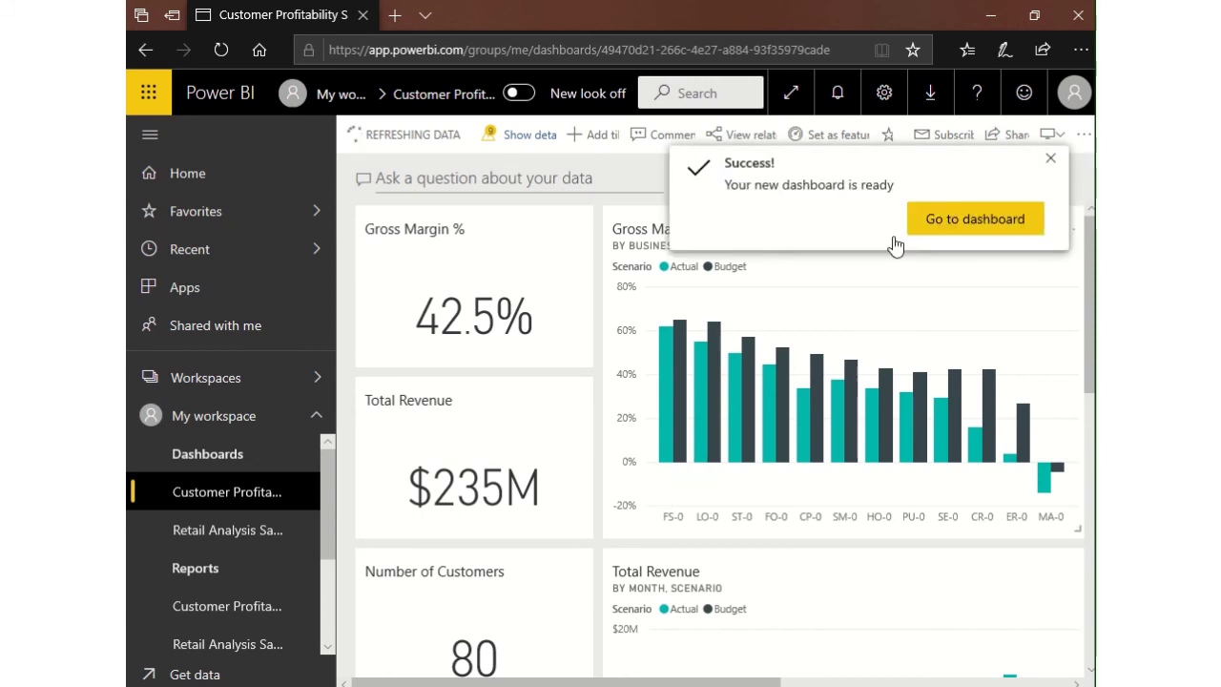
left_click(1052, 166)
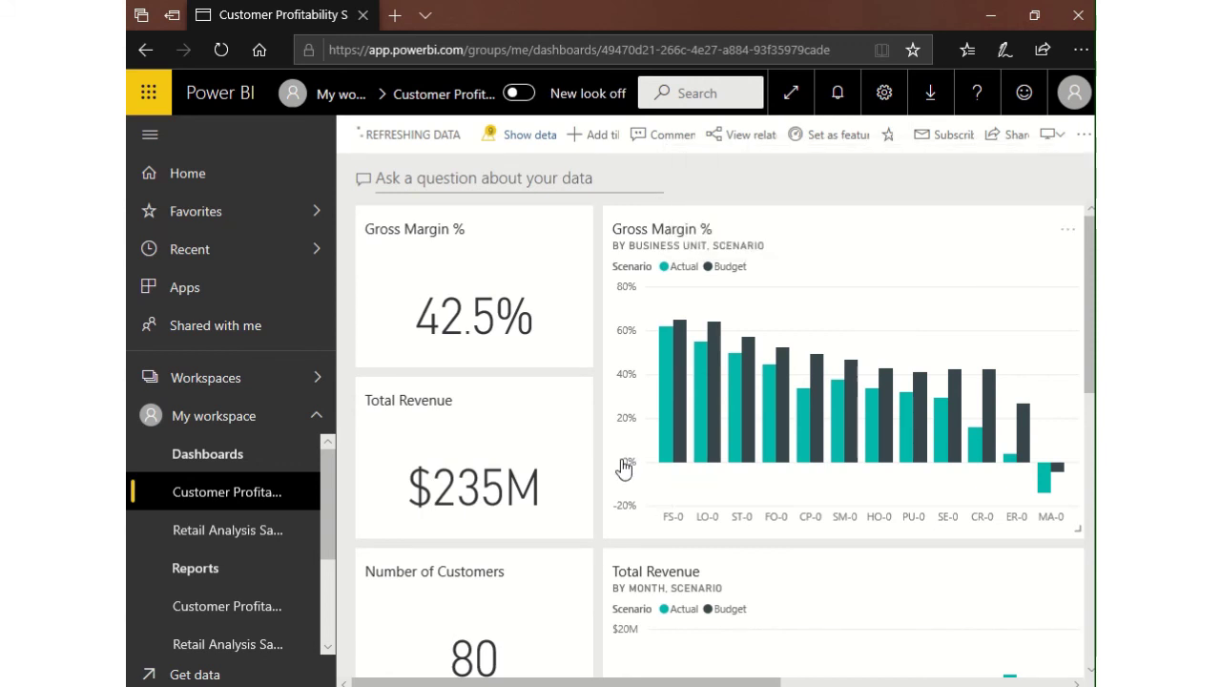
scroll(627, 473, "down", 2)
scroll(627, 477, "down", 5)
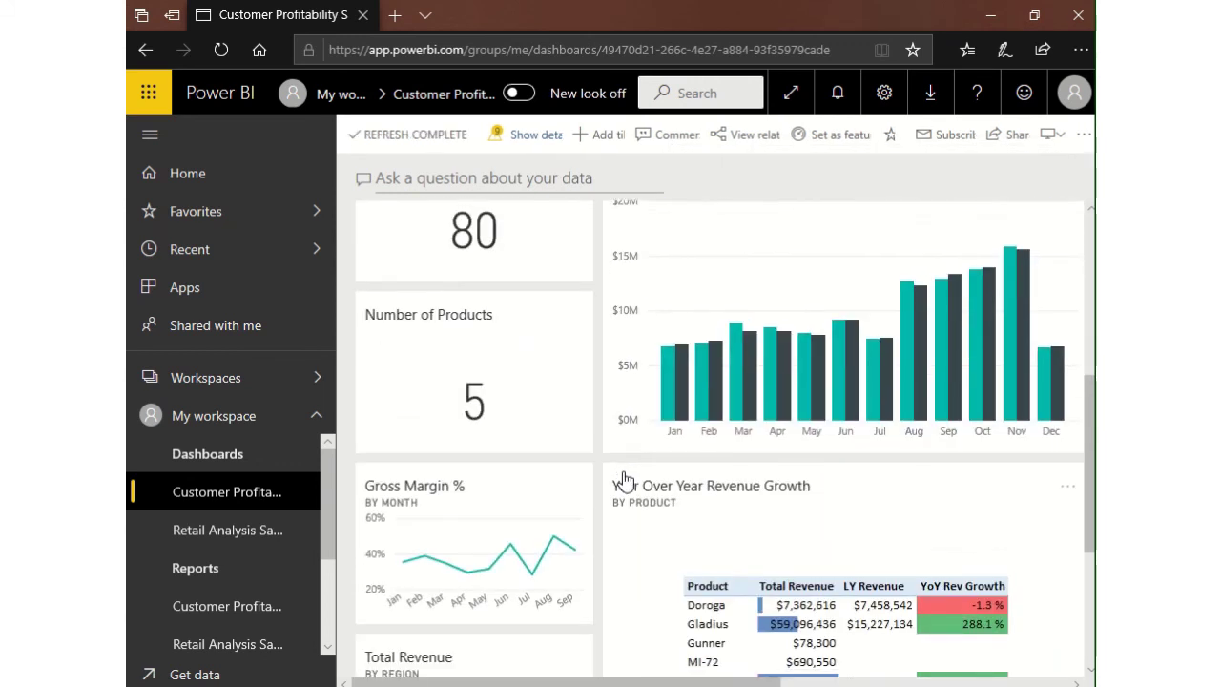
scroll(623, 478, "down", 1)
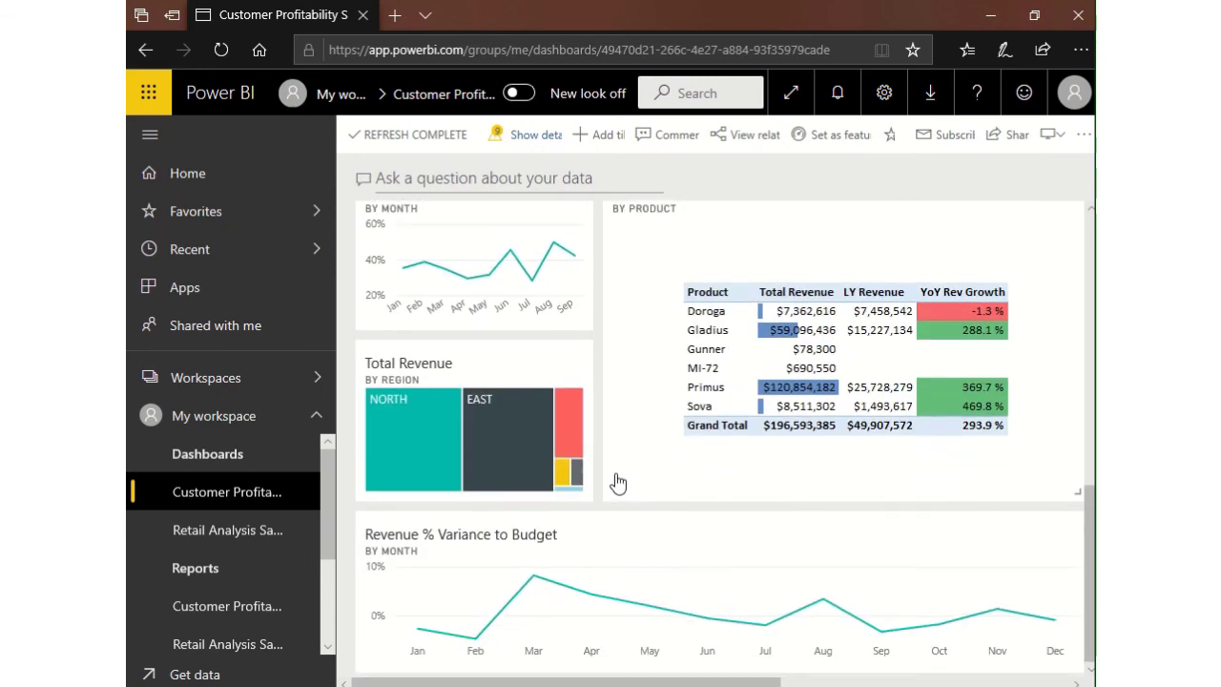
scroll(618, 484, "up", 7)
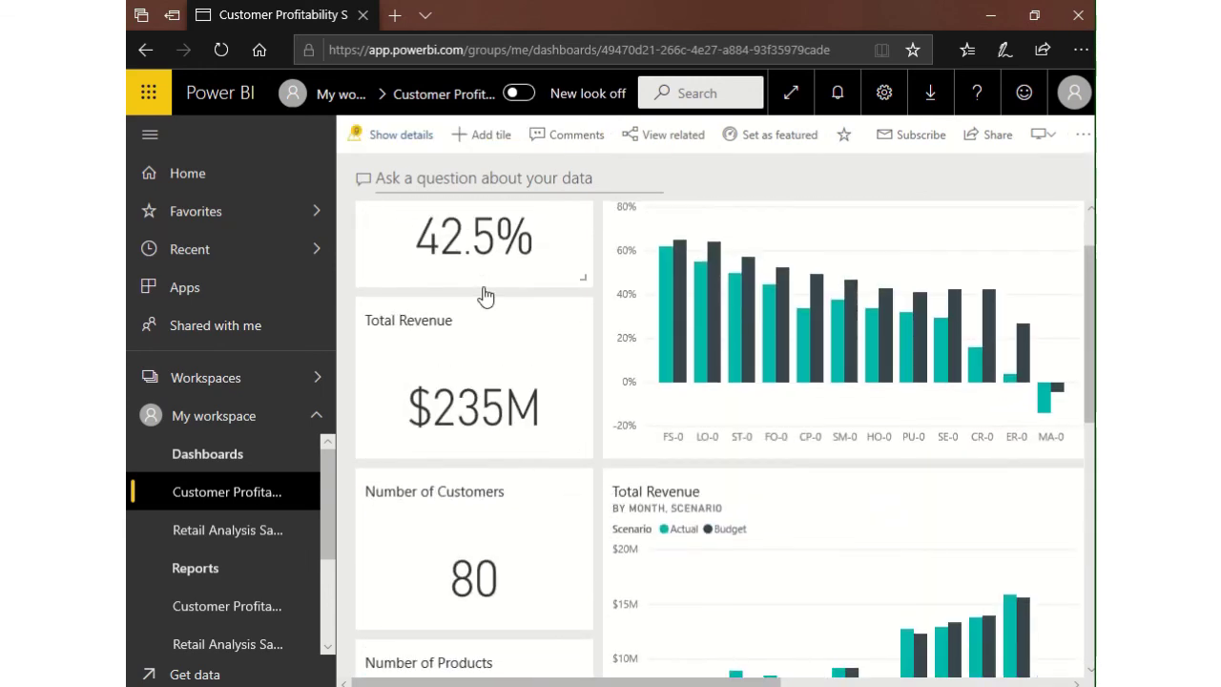
scroll(491, 368, "up", 1)
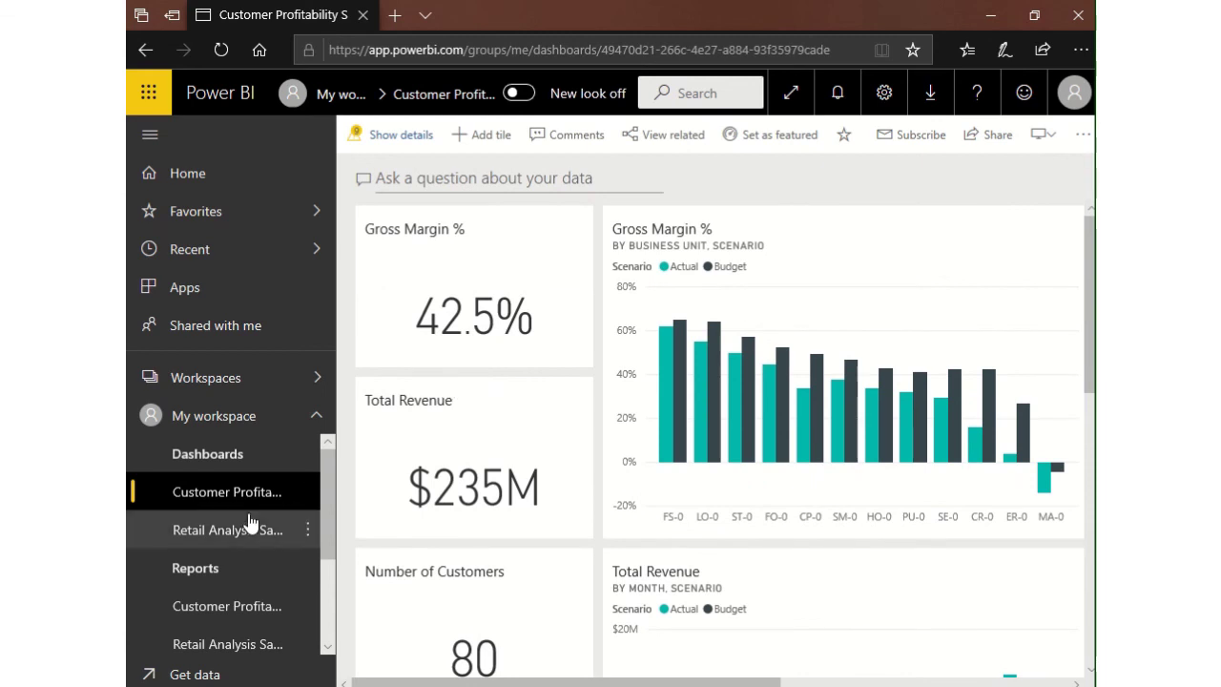
Open the Customer Profitability Sample report from My workspace and collapse its filters.
left_click(244, 619)
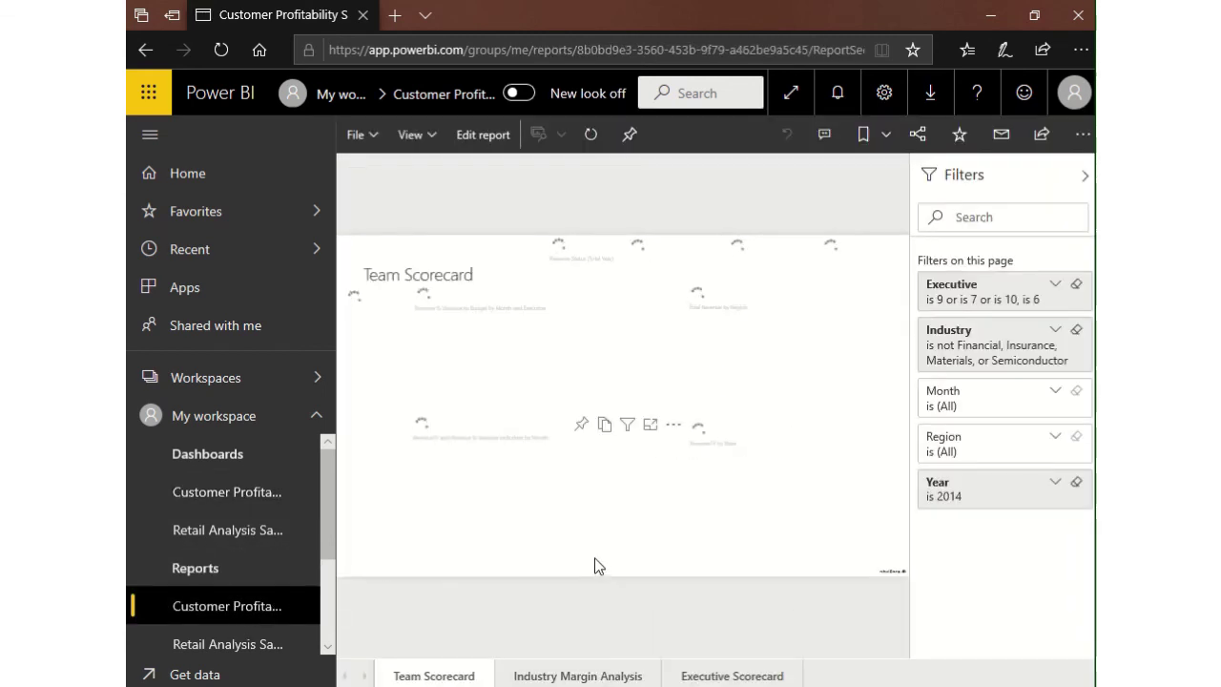
left_click(1085, 176)
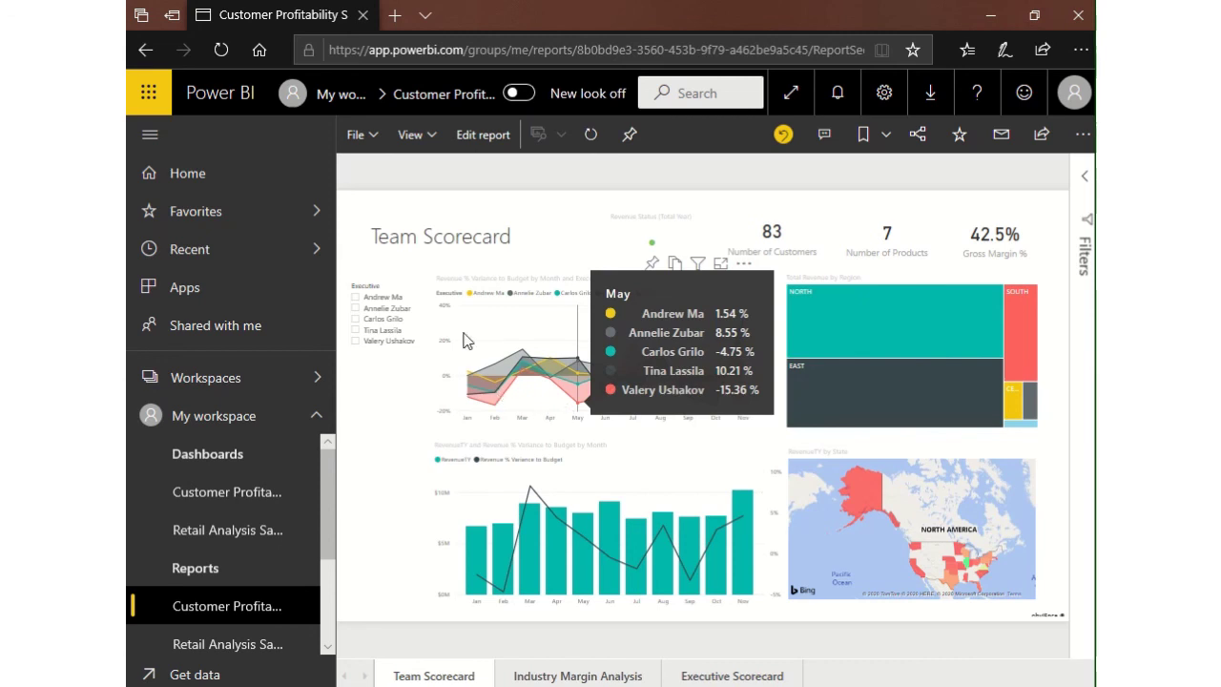
Filter the Team Scorecard page by the first executive, clear that filter, and cross-filter the page by the NORTH region in Total Revenue by Region.
left_click(359, 299)
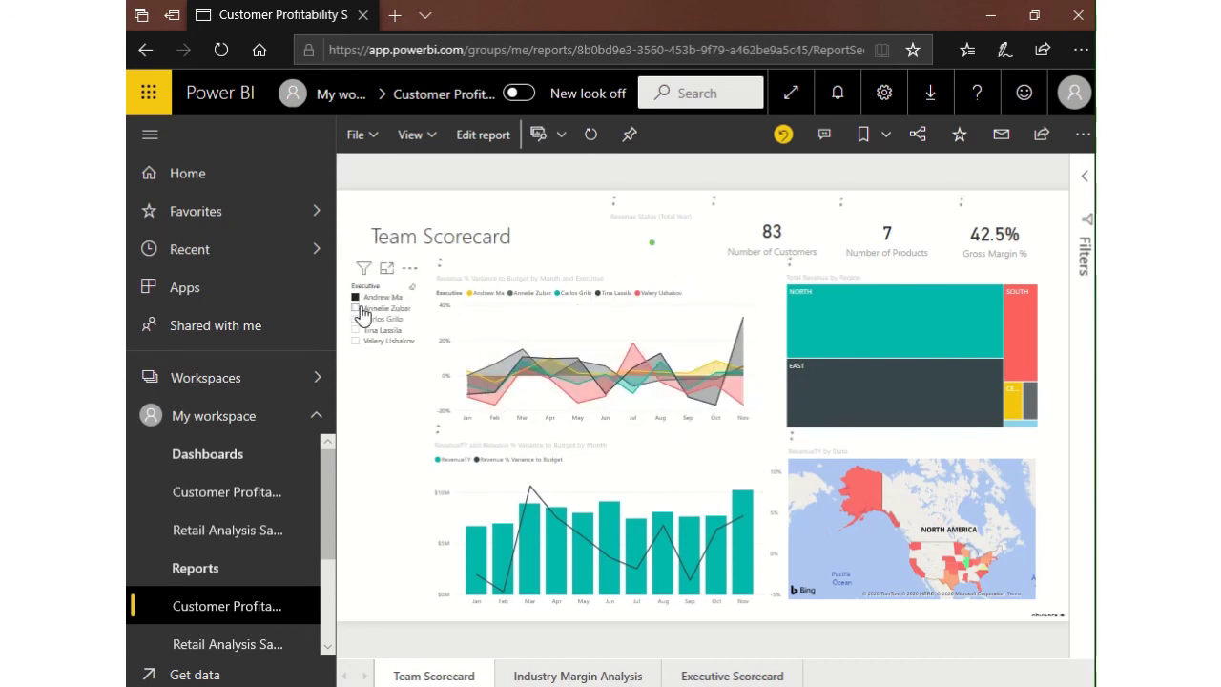
left_click(358, 299)
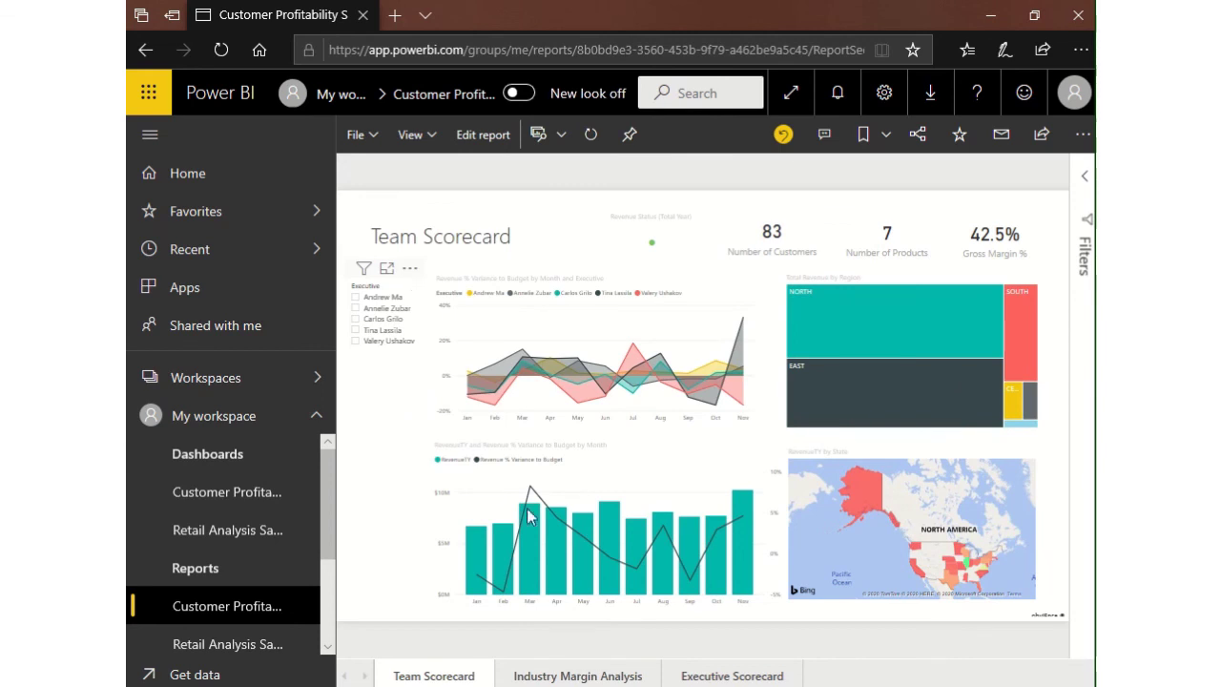
mouse_move(498, 380)
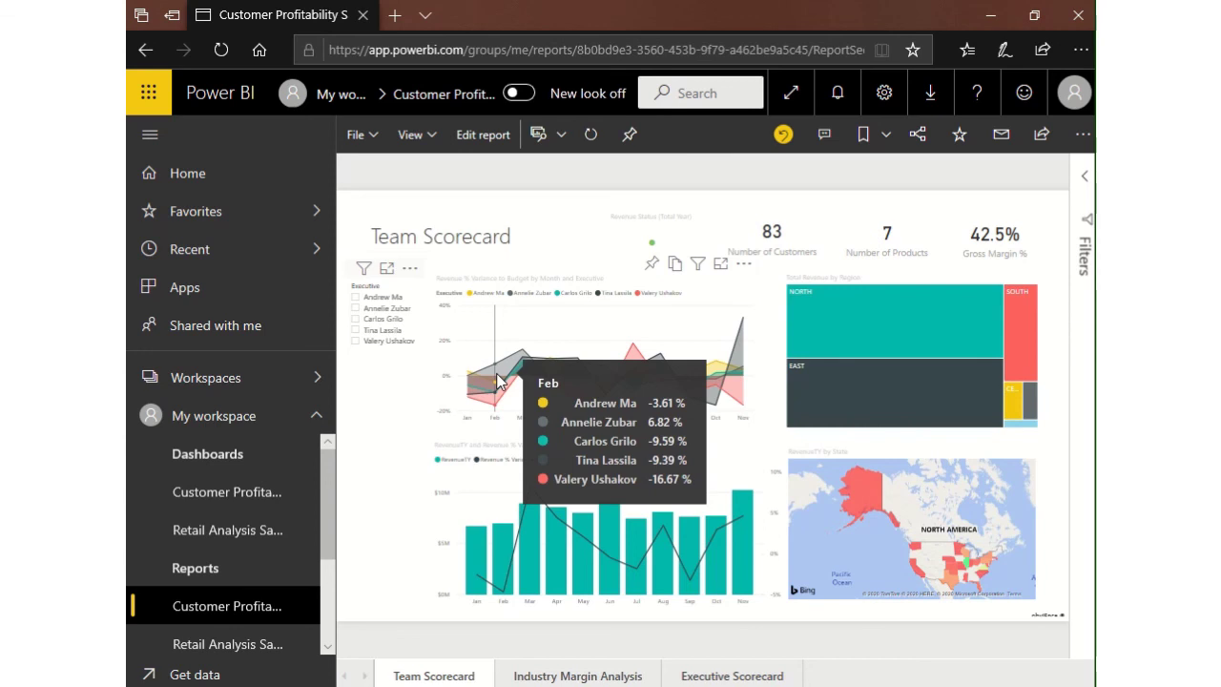
left_click(897, 316)
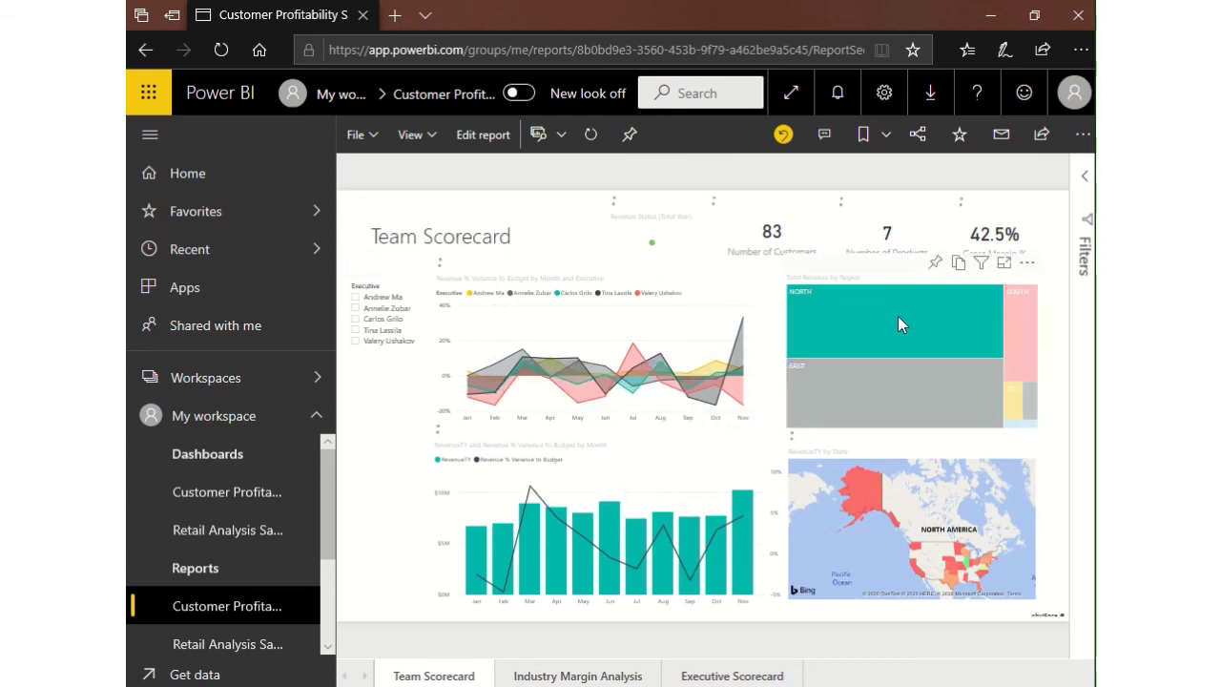
mouse_move(894, 328)
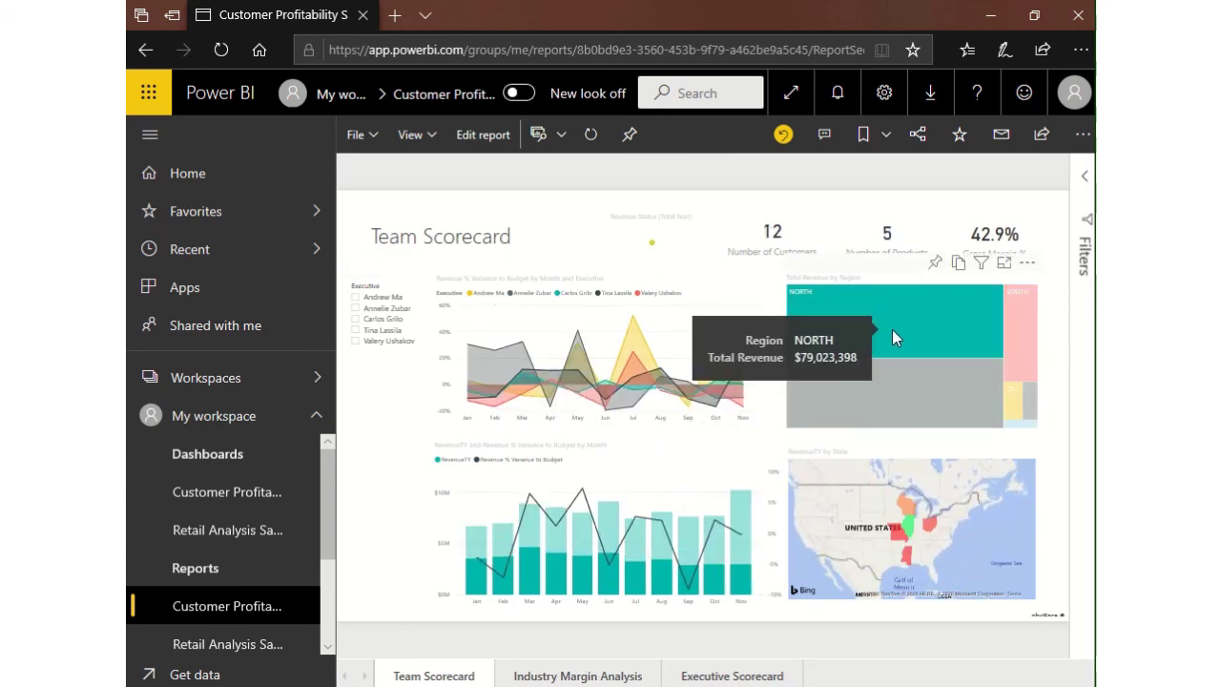